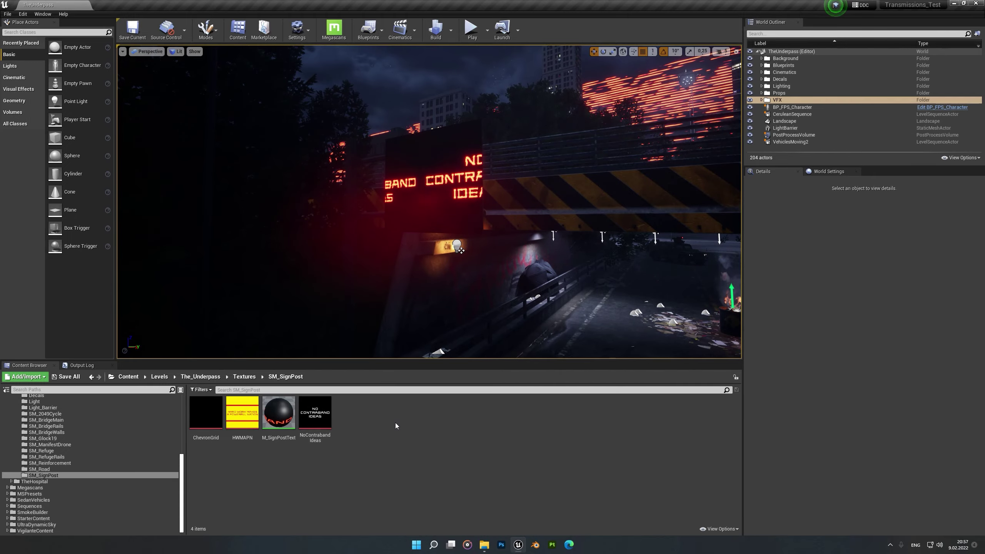
Open the M_SignPostText material and inspect the SteppingPannerTime node in the Texture Animation Settings group
double_click(278, 412)
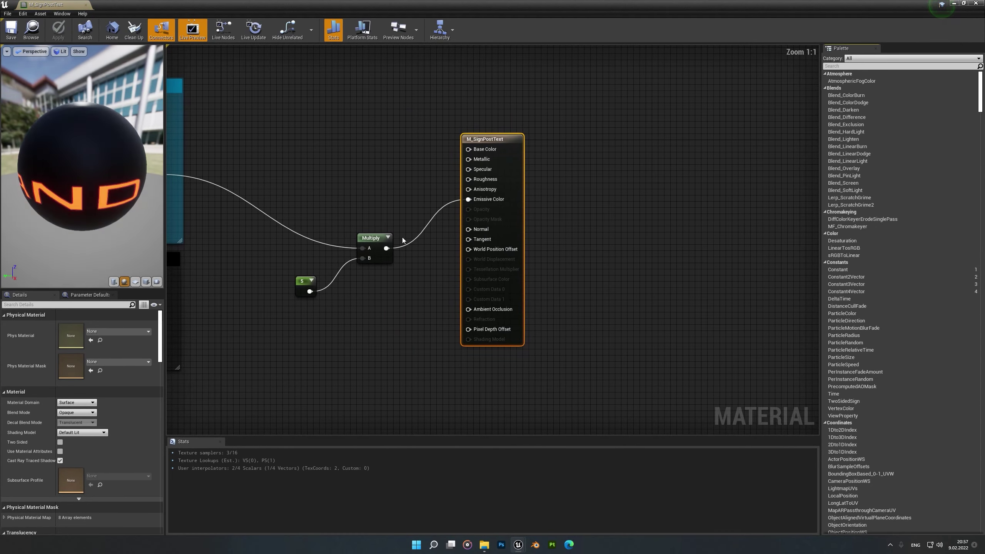
scroll(385, 248, "down", 3)
right_click_drag(256, 330, 594, 364)
right_click_drag(374, 328, 442, 337)
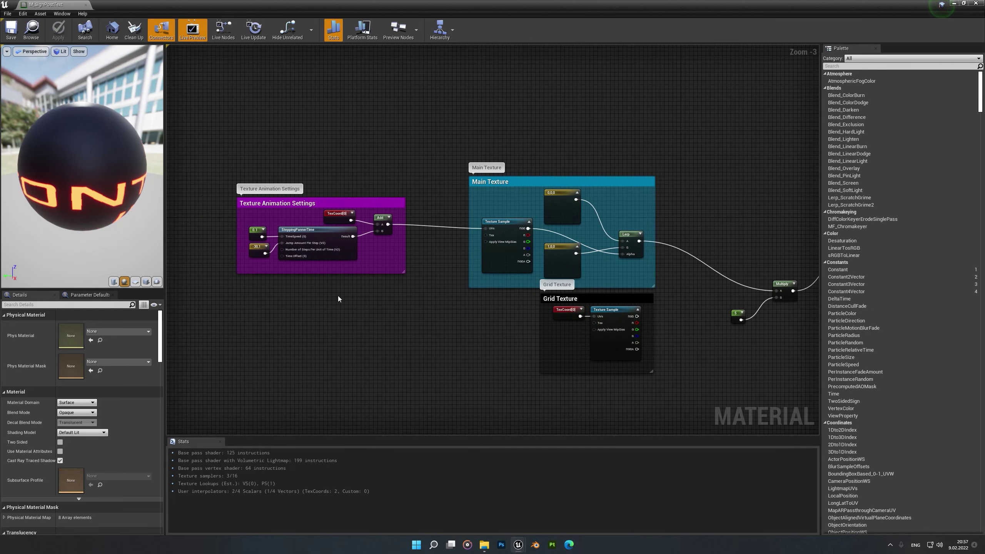
right_click_drag(373, 321, 447, 330)
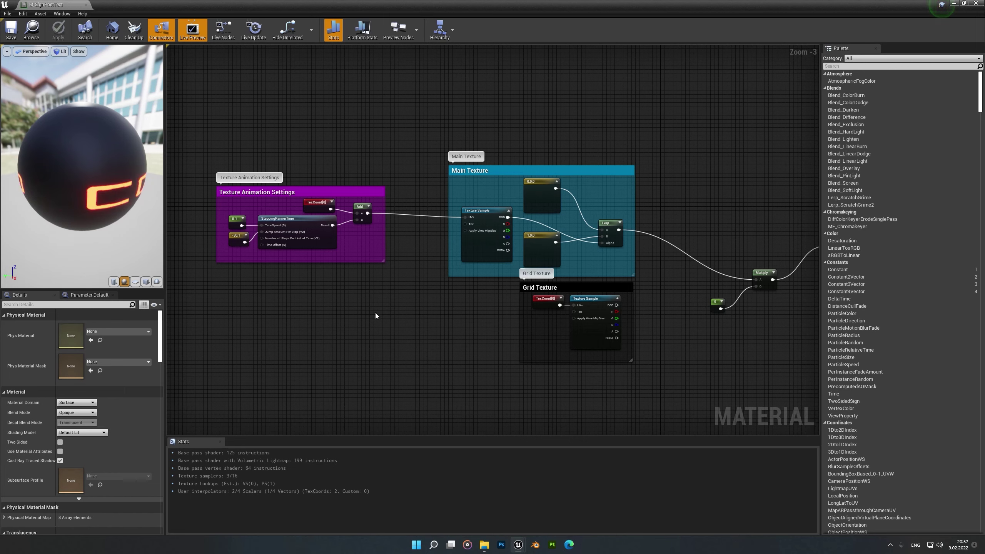
right_click_drag(375, 313, 445, 318)
scroll(408, 309, "up", 3)
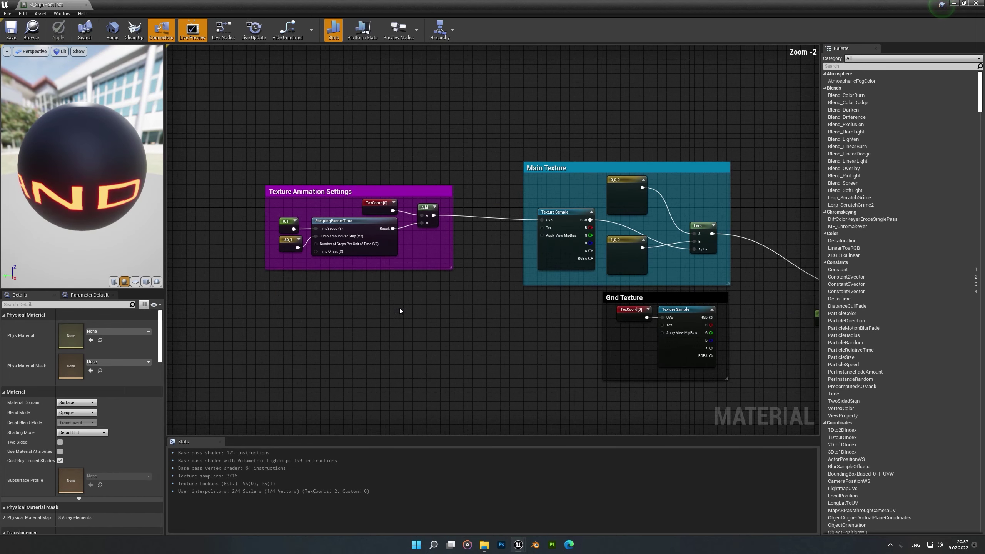
right_click_drag(374, 352, 421, 370)
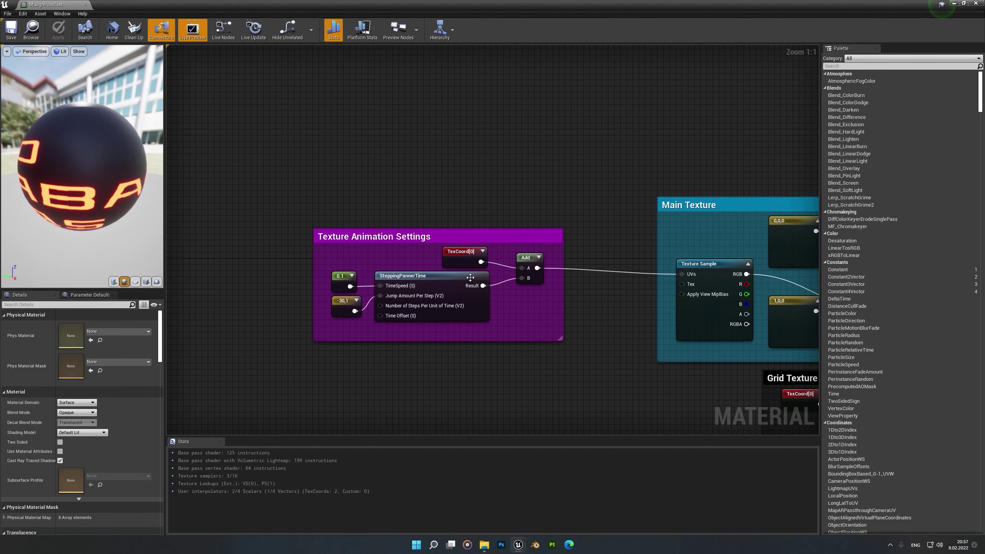
left_click(443, 291)
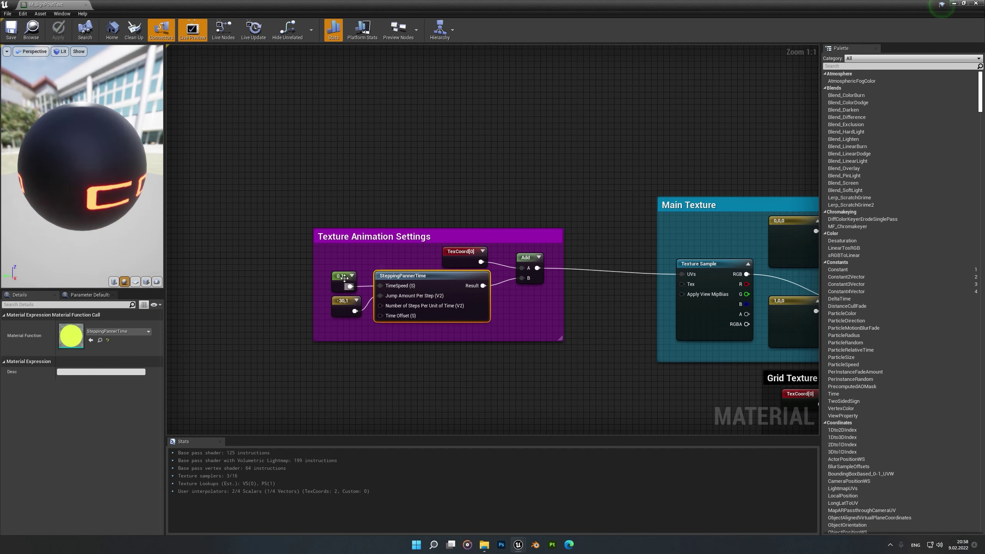
right_click_drag(359, 352, 317, 344)
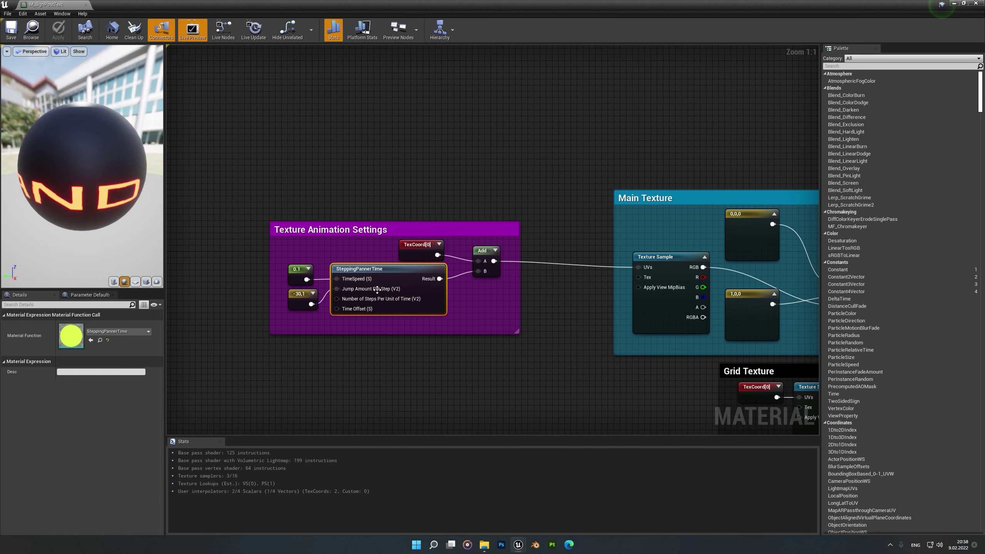
Add a second SteppingPannerTime node below the Texture Animation Settings group and remove it again
right_click(352, 385)
type("step")
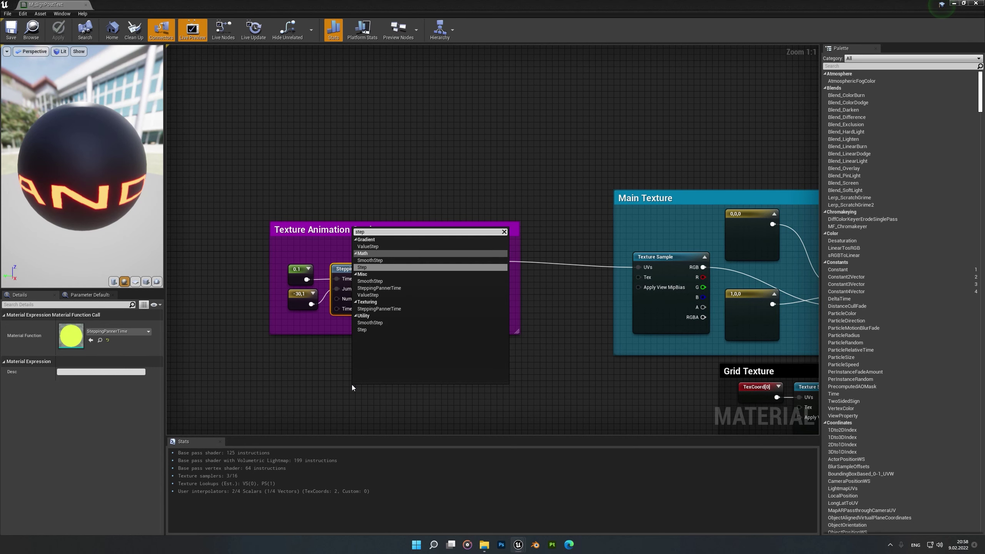
key("Down")
key("Down")
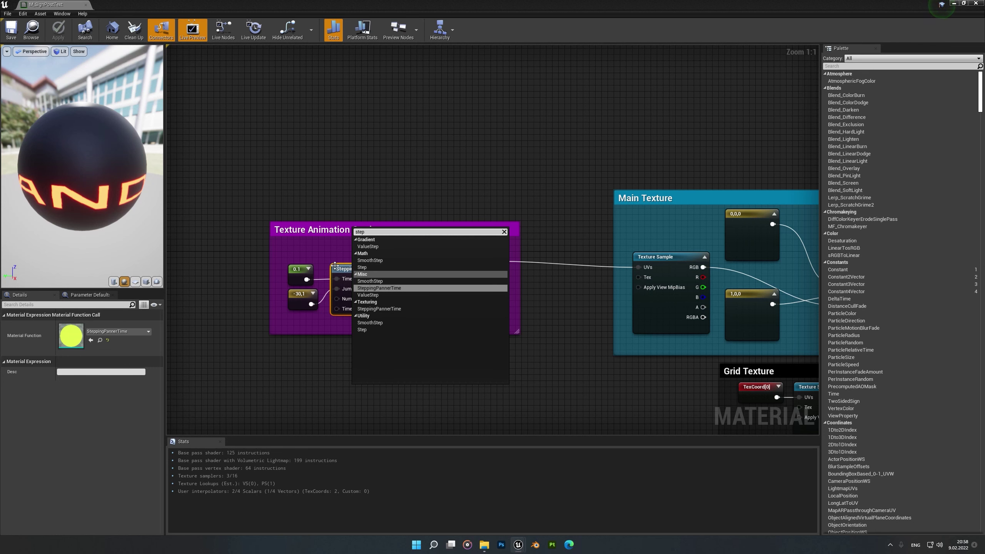
left_click(390, 287)
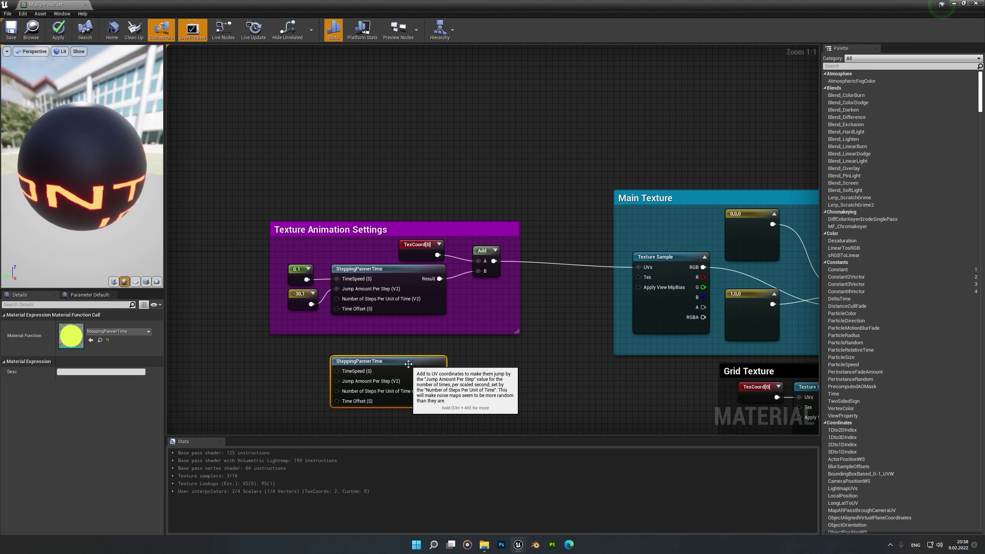
right_click_drag(417, 344, 445, 341)
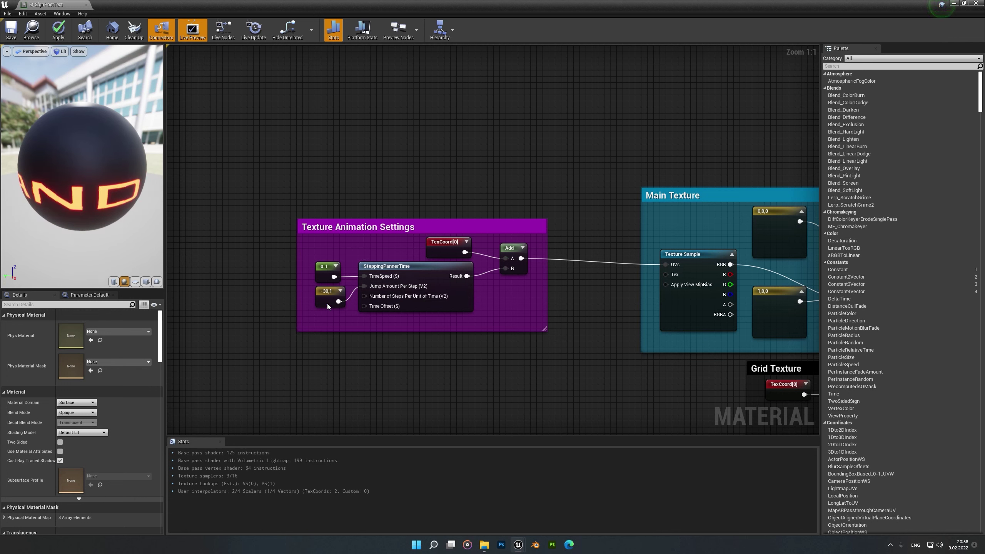
Try a value of about 0.576 for the TimeSpeed constant, preview the animation, and undo the change
left_click(322, 281)
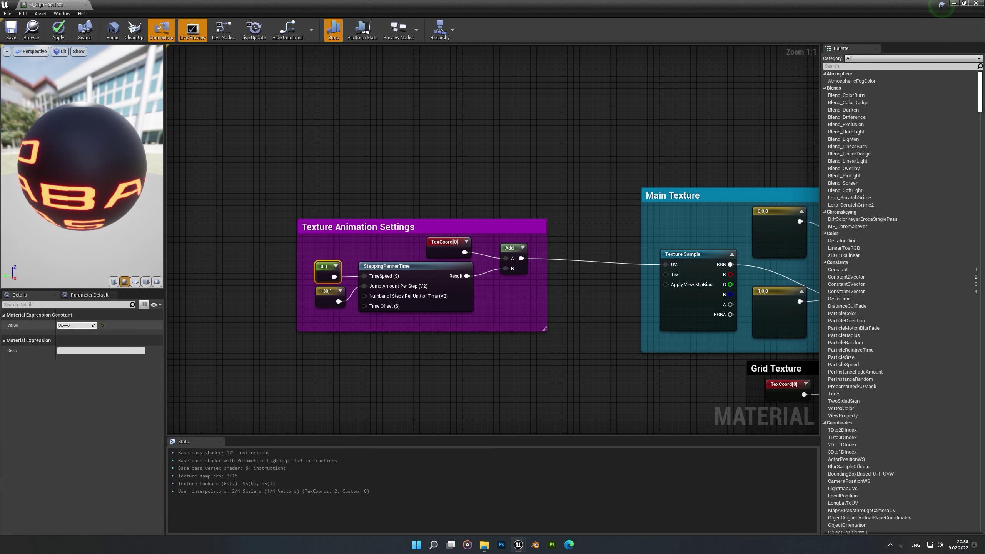
left_click_drag(74, 326, 78, 325)
left_click_drag(79, 225, 60, 217)
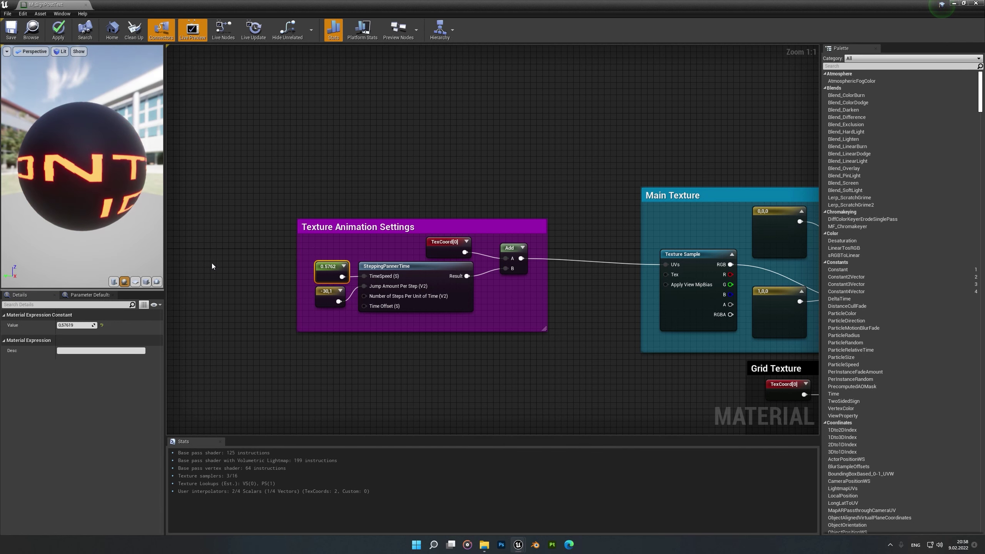
left_click(293, 319)
key("ctrl+z")
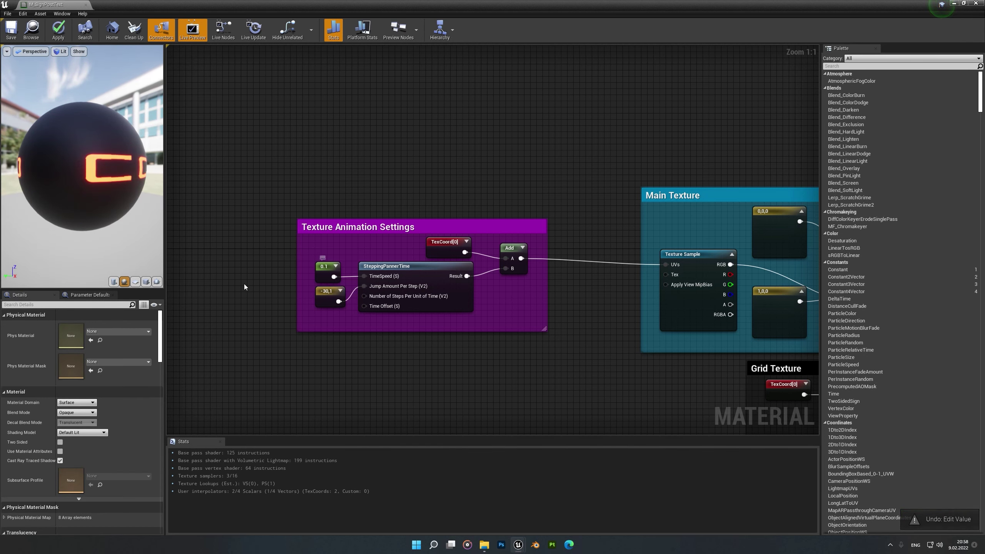
Place a new Constant node beside the Texture Animation Settings group and delete it
key("1")
left_click(246, 253)
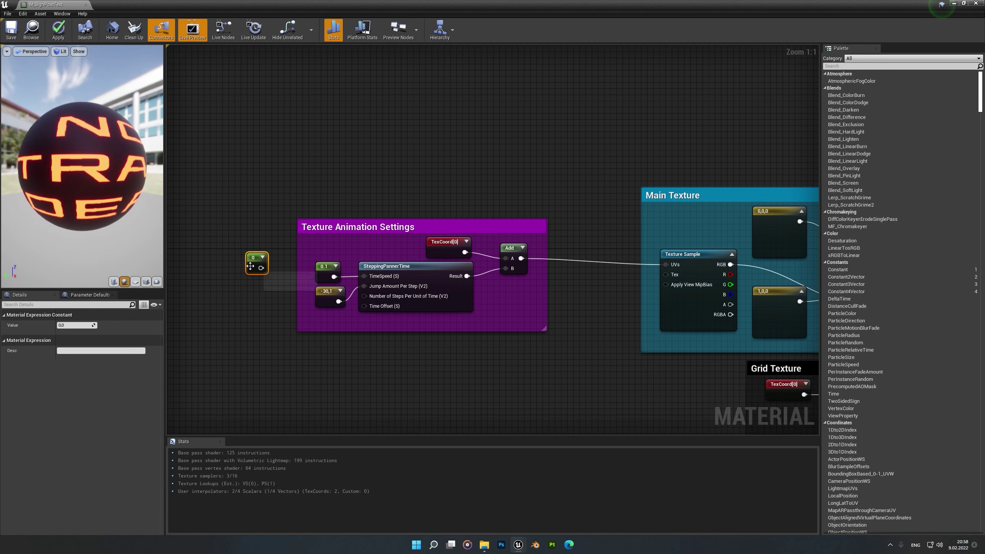
key("Delete")
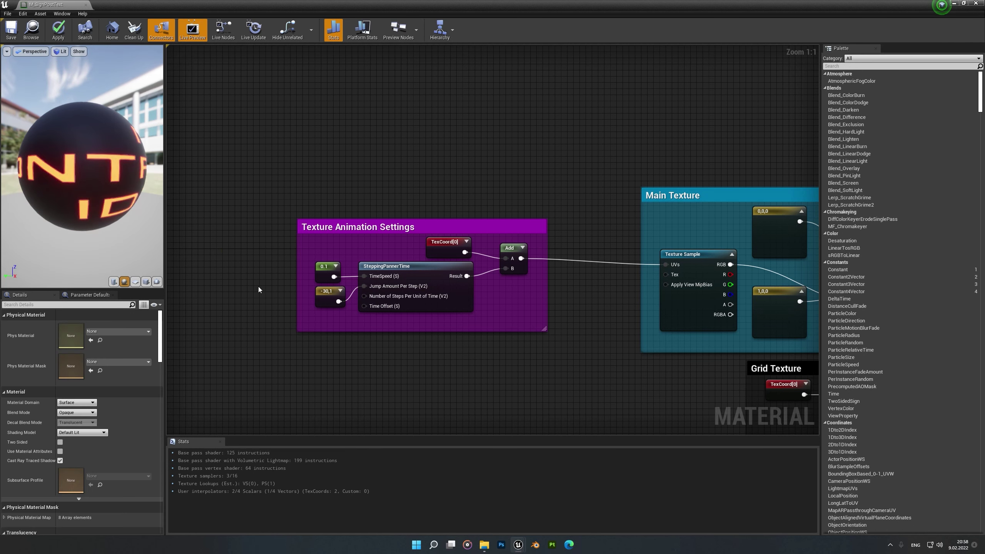
Examine the TimeSpeed constant, the Jump Amount Per Step vector and the TexCoord settings, checking the motion on the preview sphere
left_click(318, 277)
left_click(336, 302)
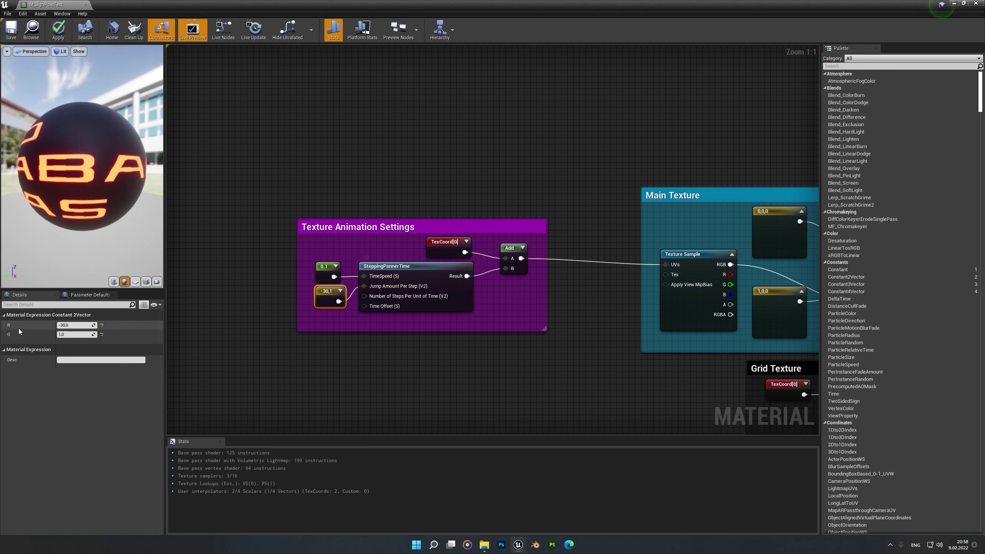
left_click(322, 276)
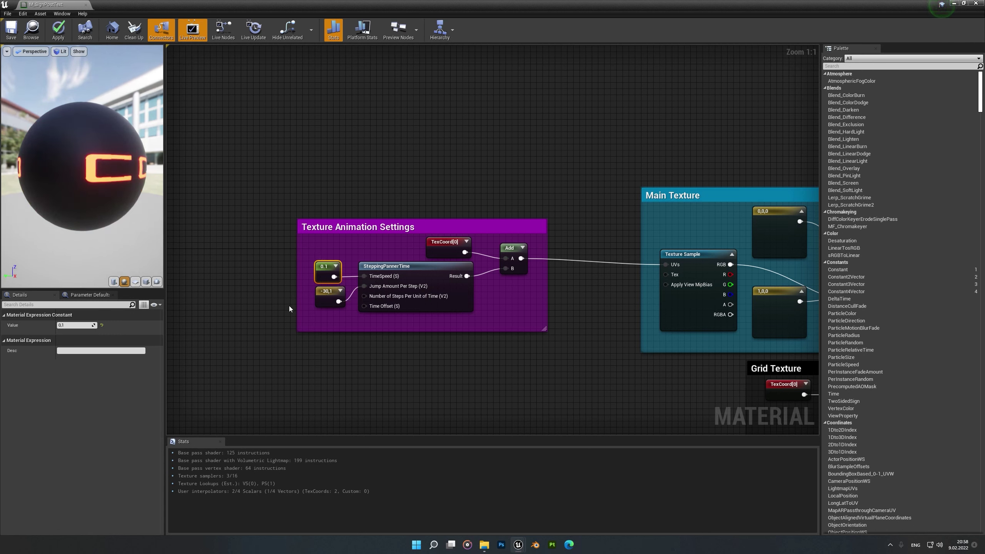
left_click(329, 298)
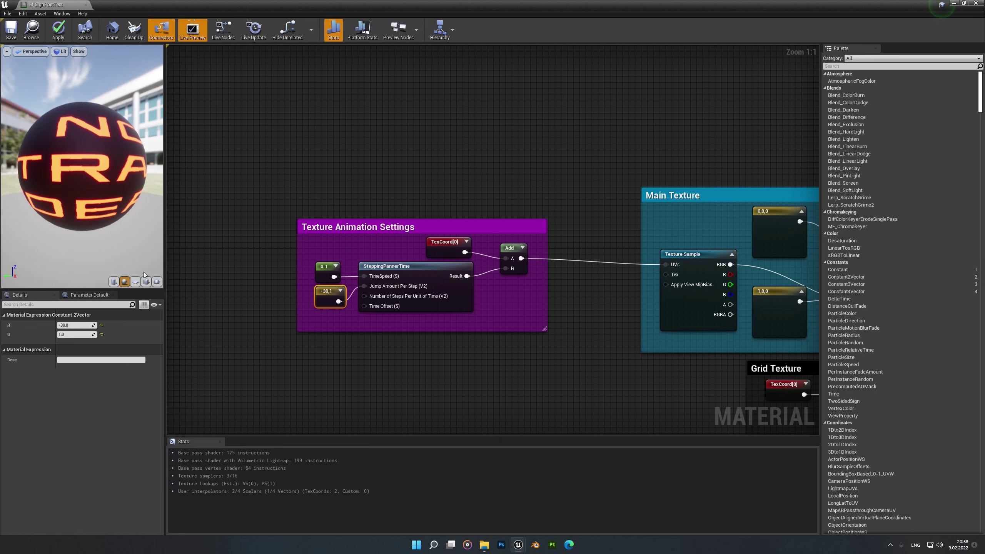
left_click_drag(102, 242, 65, 245)
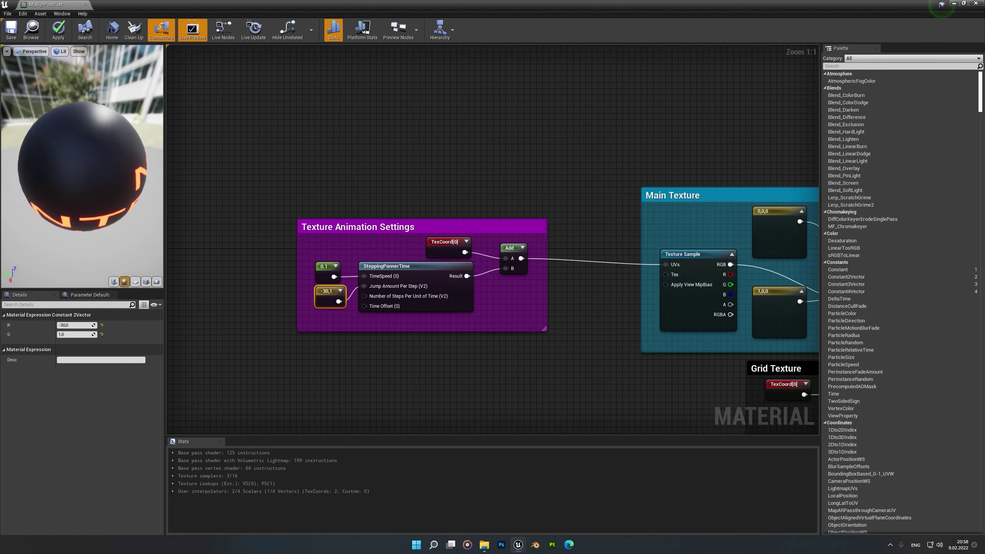
right_click_drag(500, 387, 418, 392)
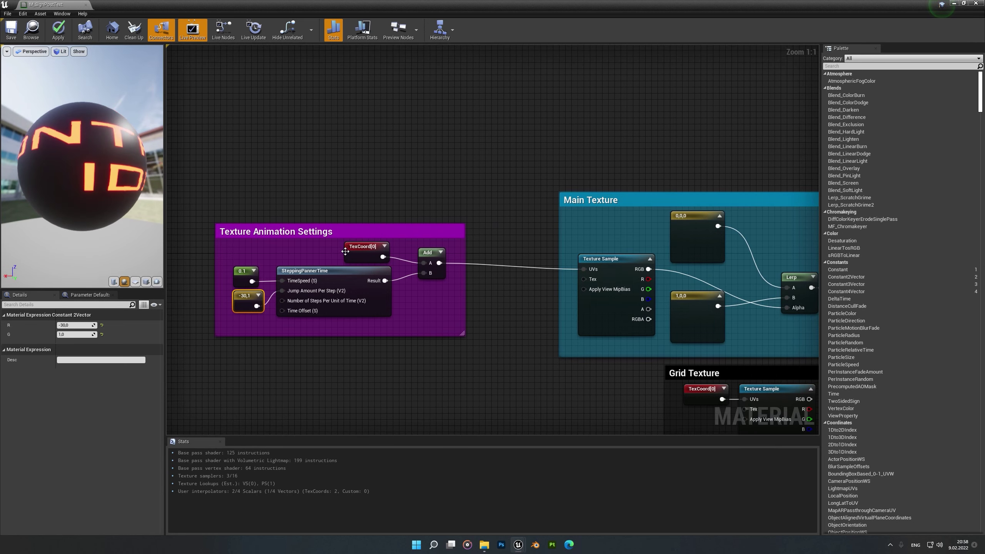
left_click(372, 257)
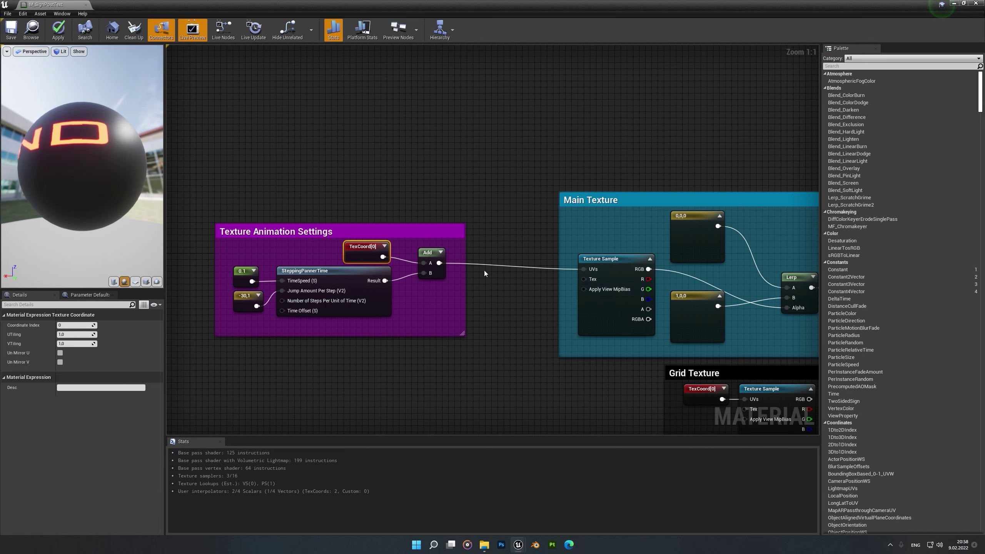
right_click_drag(442, 293, 392, 299)
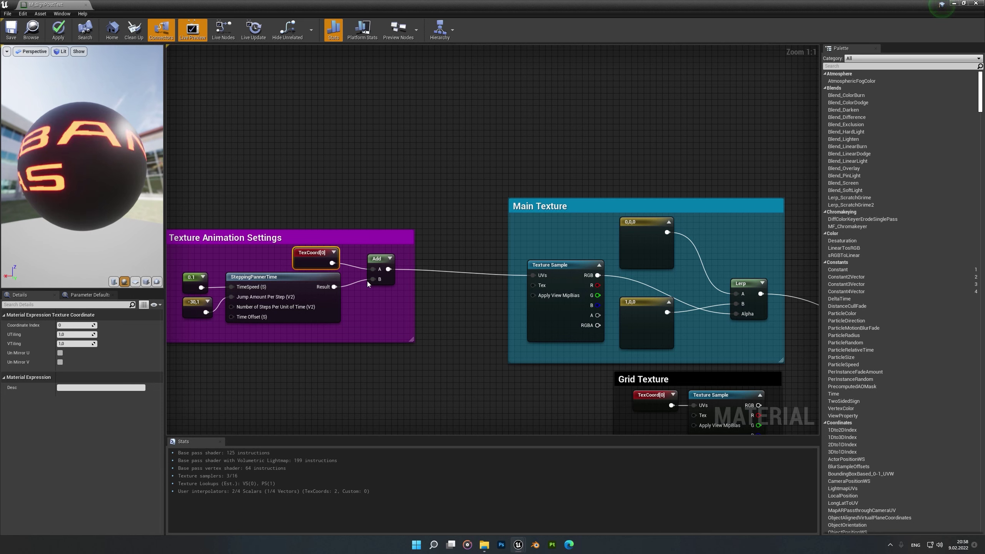
View the NoContrabandIdeas texture used by the Main Texture group's Texture Sample and return to the material graph
right_click_drag(557, 314, 389, 312)
left_click(390, 312)
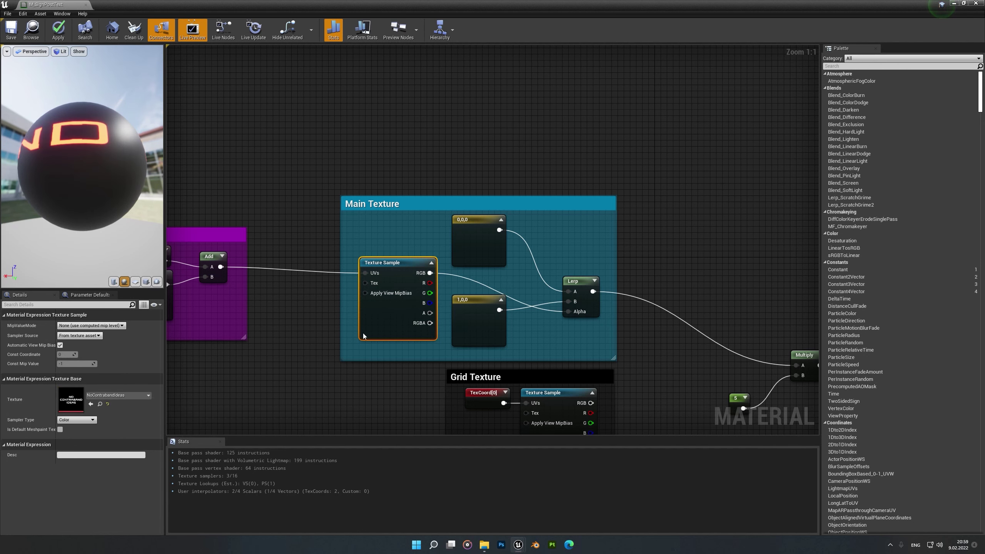
double_click(71, 400)
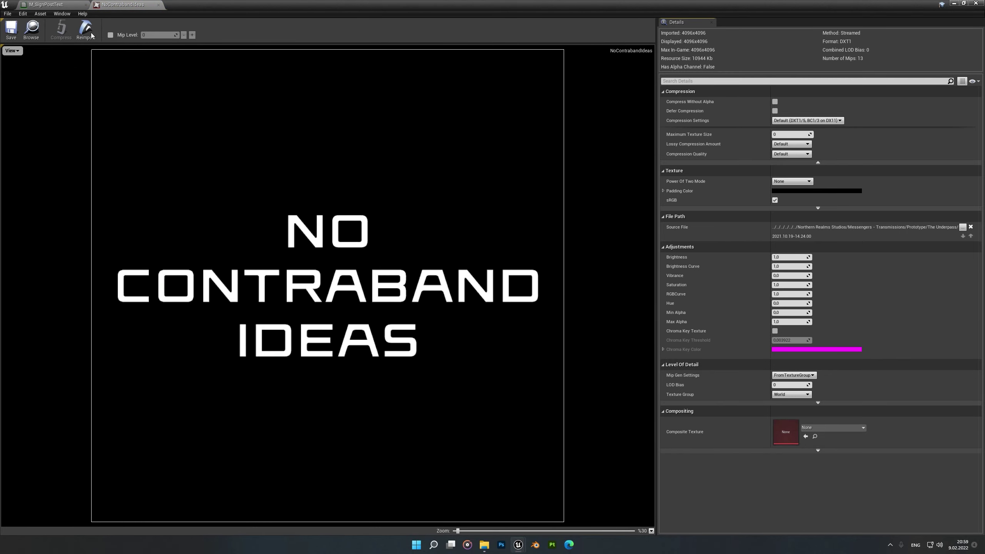
left_click(55, 8)
right_click_drag(423, 290, 354, 259)
double_click(71, 400)
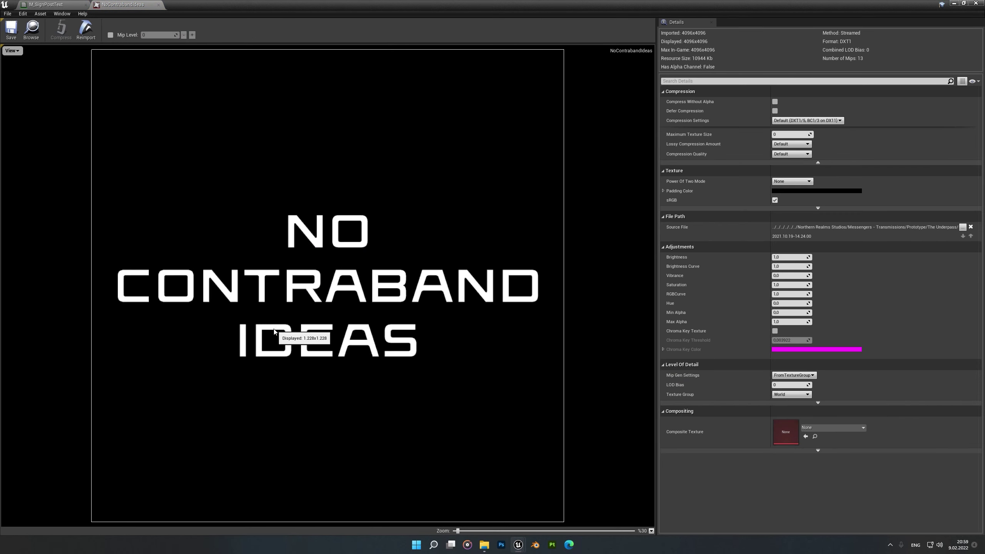
left_click(39, 8)
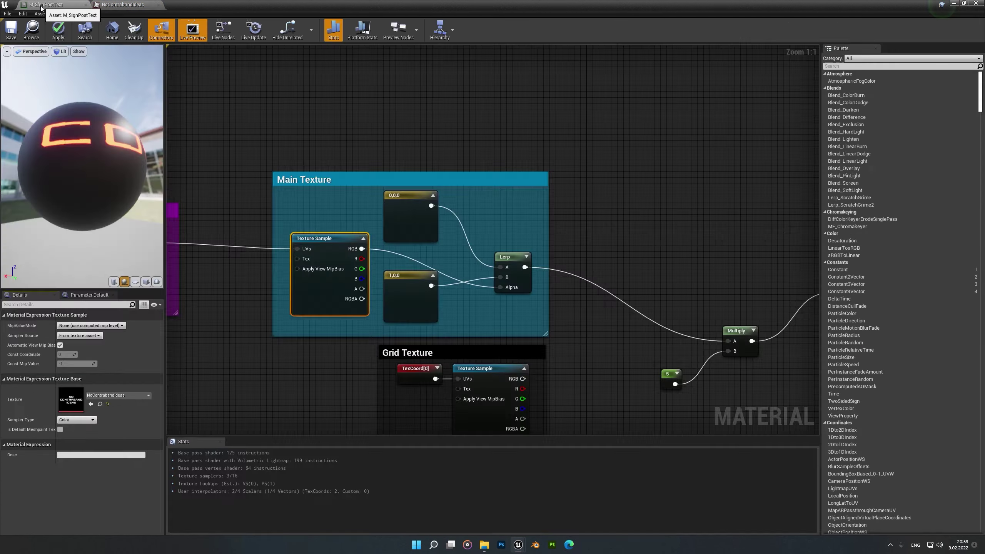
Set the colour constant feeding Lerp's A input to yellow, RGB 1, 0.554, 0, and check the preview sphere
left_click(414, 310)
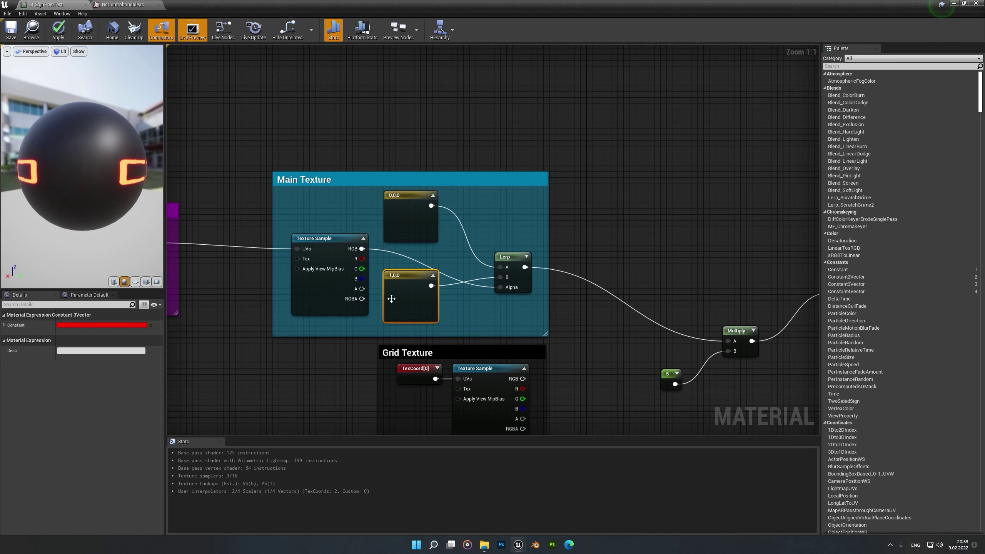
left_click(391, 218)
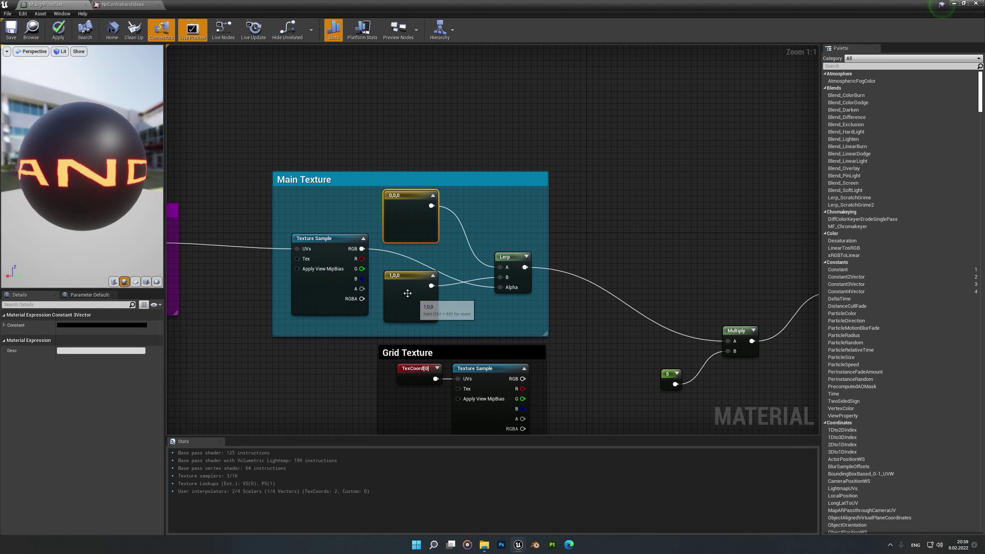
left_click(134, 326)
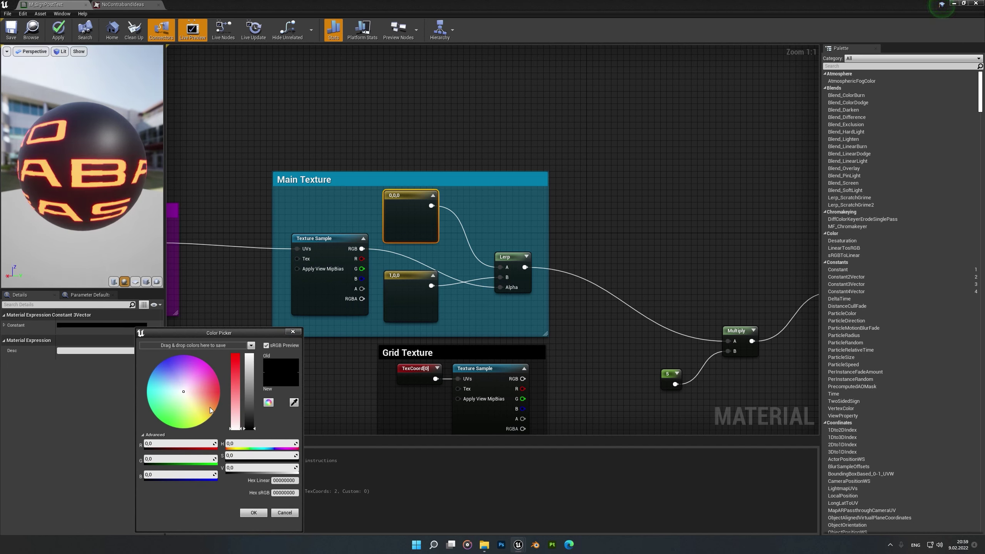
left_click_drag(260, 468, 335, 468)
left_click(253, 513)
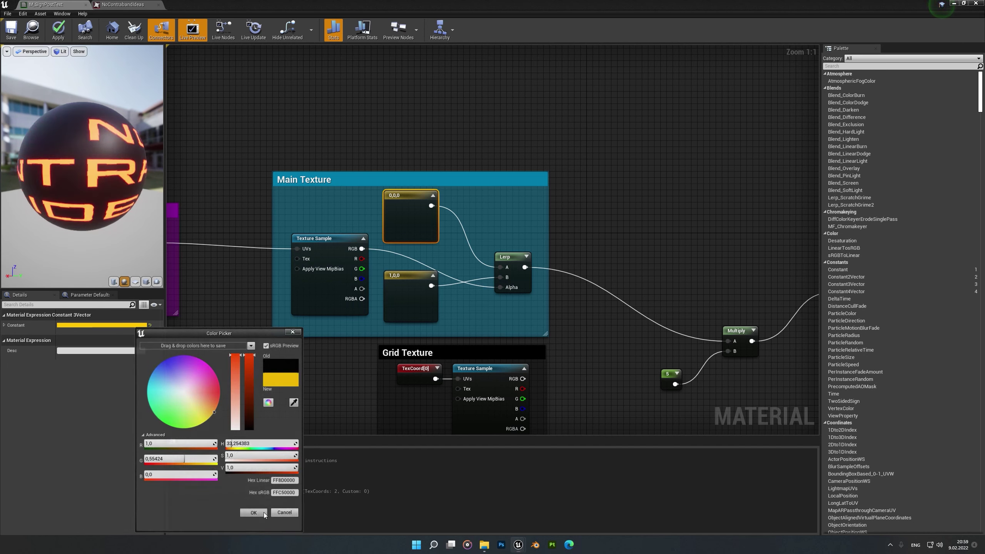
mouse_move(66, 169)
left_mouse_down()
mouse_move(23, 175)
mouse_move(58, 183)
left_mouse_up()
Restore the colour constant feeding Lerp's A input to black, 0, 0, 0, and check the preview sphere
left_click(143, 326)
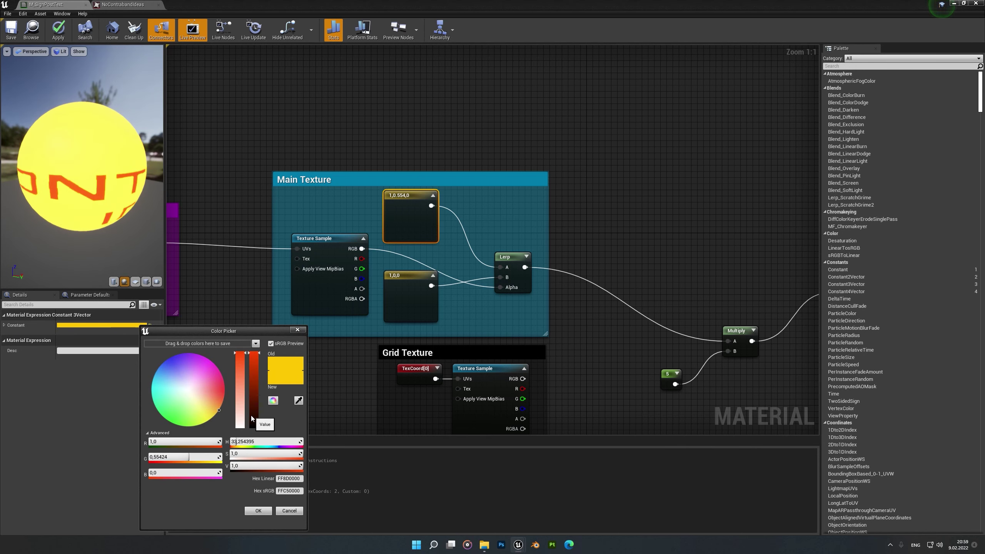
left_click_drag(255, 421, 255, 441)
left_click(258, 512)
left_click_drag(82, 167, 21, 172)
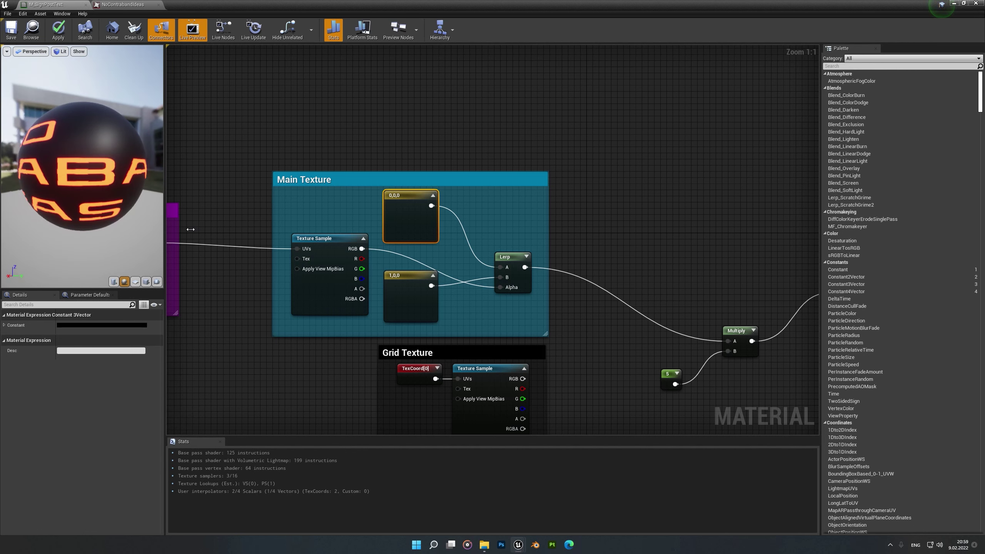
Select the Texture Sample in the Main Texture group and review its texture settings
left_click(328, 315)
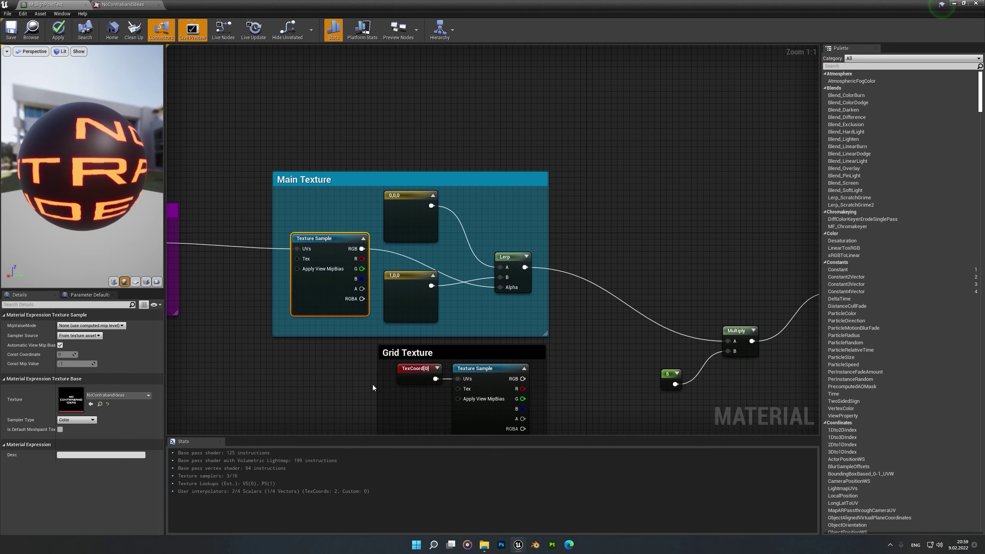
right_click_drag(363, 361, 317, 324)
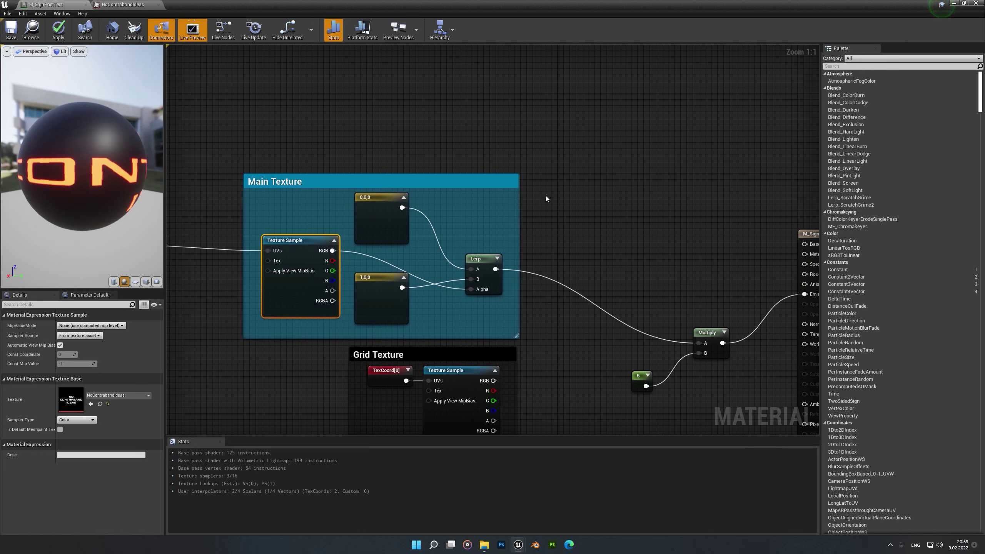
Review the colour constants feeding the A and B inputs of the Main Texture group's Lerp
left_click(376, 237)
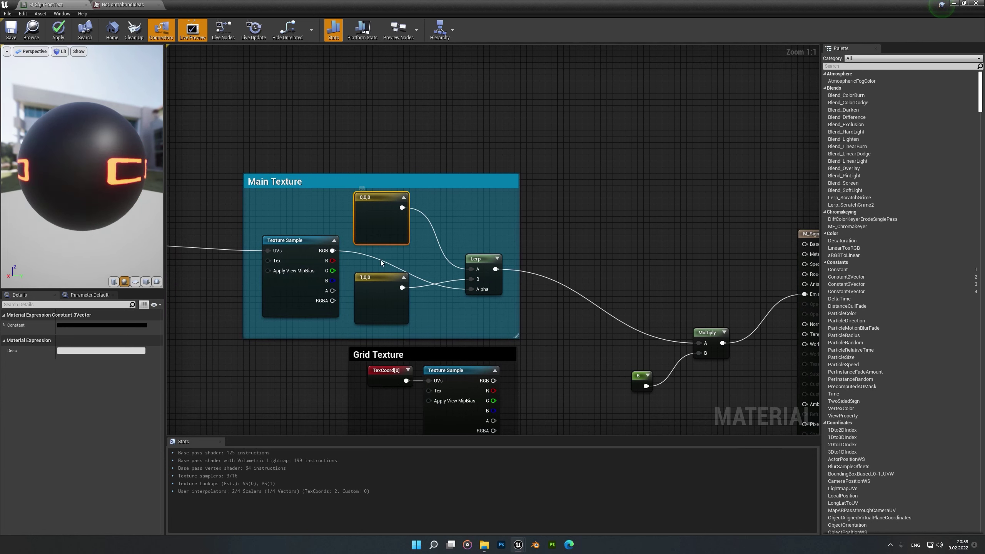
left_click(370, 304)
left_click(372, 235)
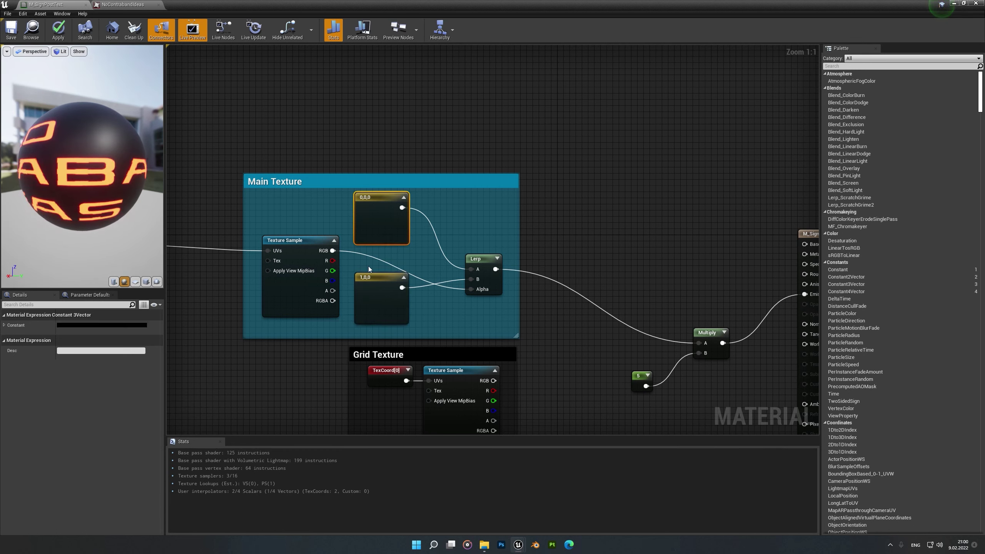
left_click(369, 299)
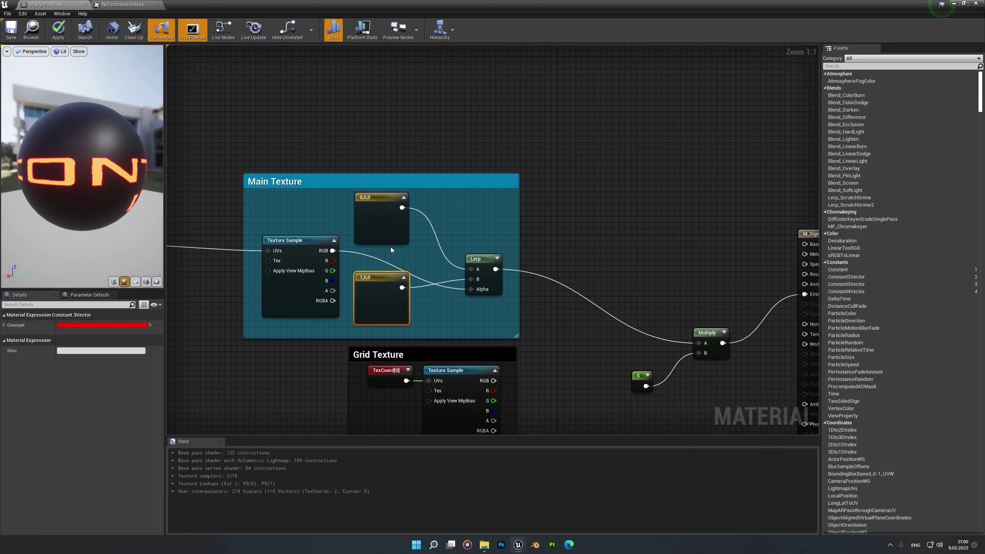
left_click(391, 235)
right_click_drag(454, 294, 403, 283)
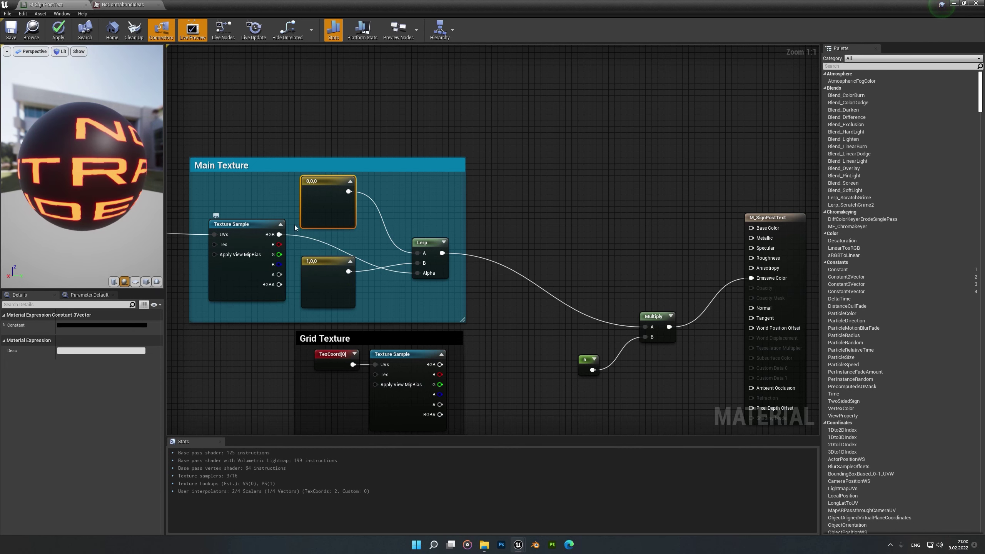
mouse_move(434, 283)
right_mouse_down()
mouse_move(362, 301)
mouse_move(454, 248)
mouse_move(415, 288)
right_mouse_up()
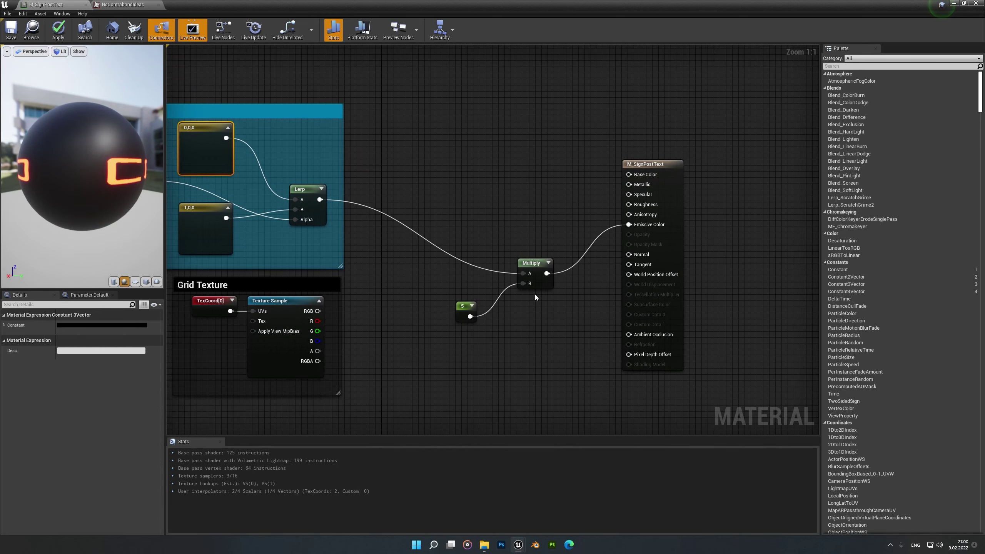
Raise the constant feeding Multiply's B input to about 20.53 and check the glow on the preview sphere
left_click_drag(459, 318, 453, 312)
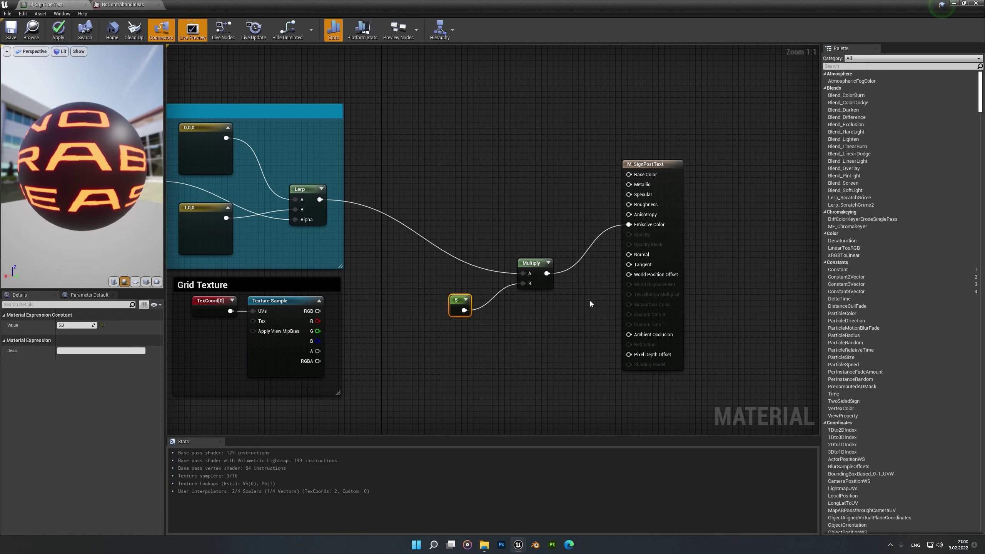
left_click_drag(455, 308, 450, 309)
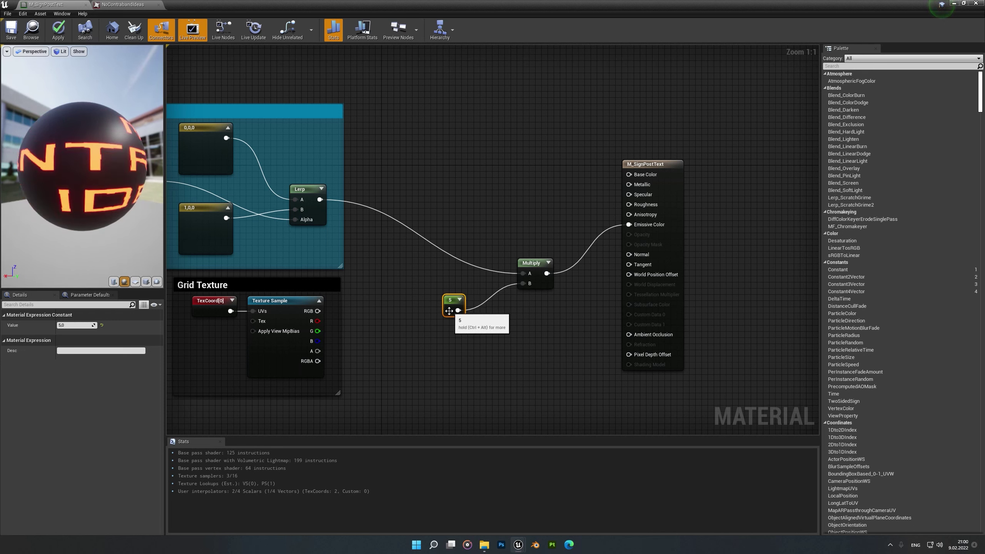
right_click(100, 326)
left_click(83, 328)
left_click_drag(80, 326, 135, 326)
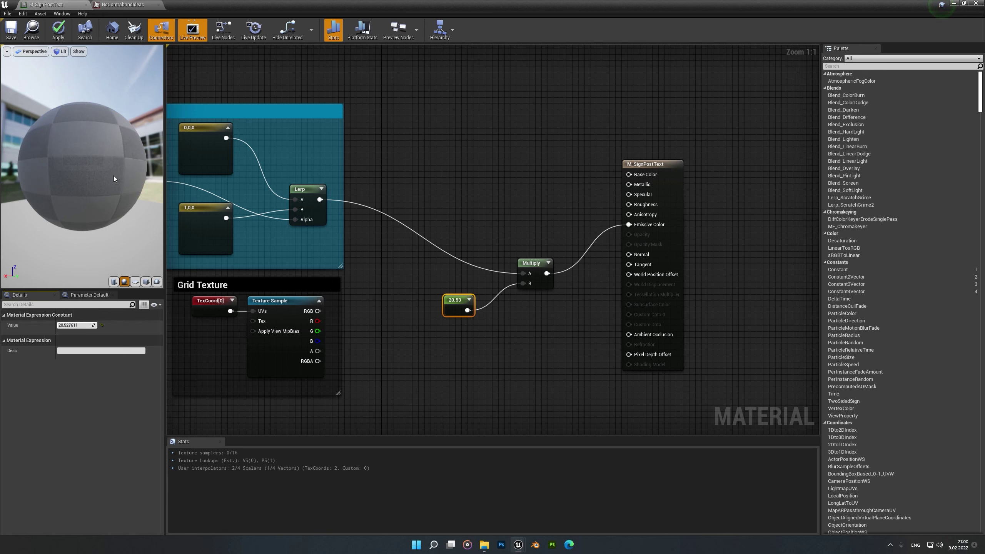
left_click_drag(91, 170, 262, 286)
Set the constant feeding Multiply's B input back to 5 and check the preview sphere
left_click(81, 326)
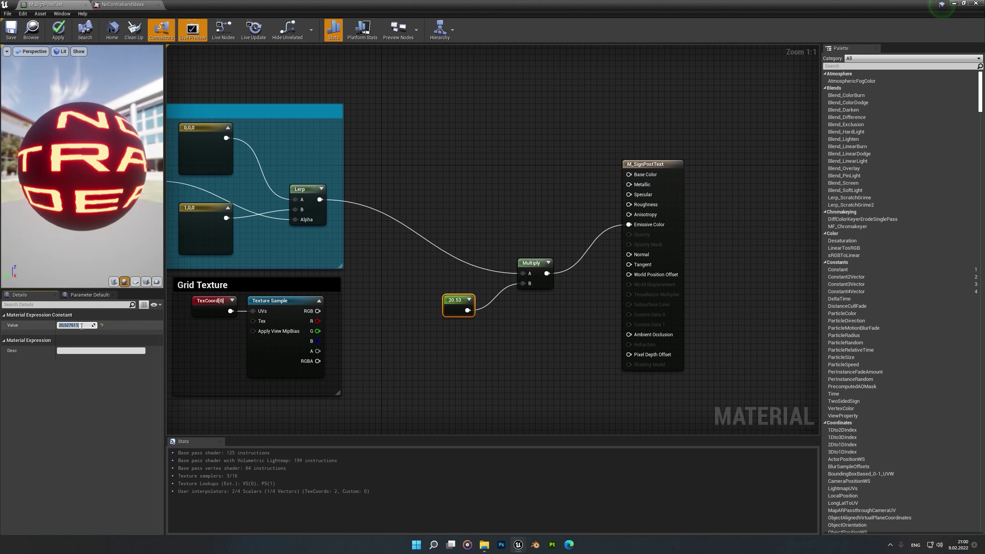
type("5")
key("Return")
left_click_drag(88, 171, 128, 193)
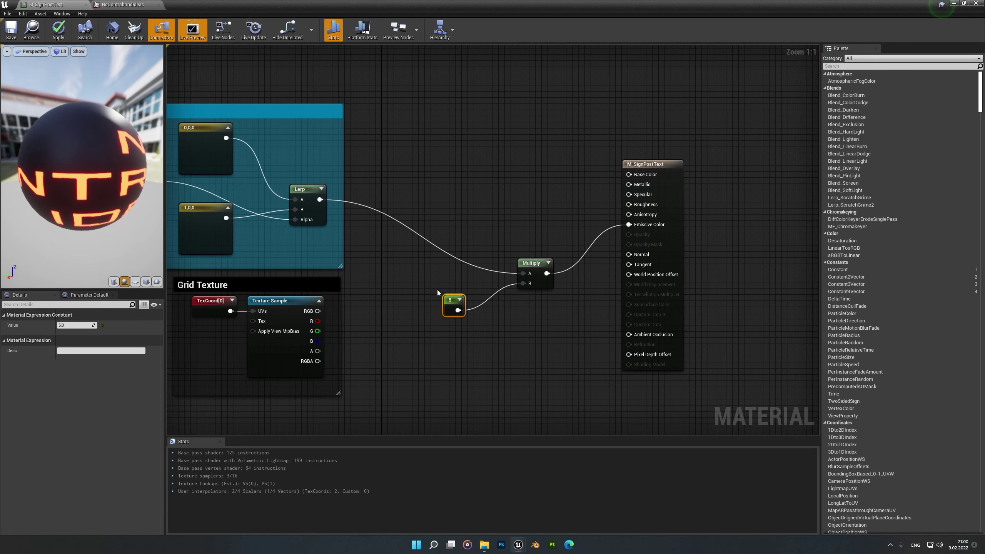
Look over the Main Texture and Grid Texture groups and the chain through Multiply to Emissive Color
right_click_drag(625, 289, 532, 292)
right_click_drag(455, 328, 593, 302)
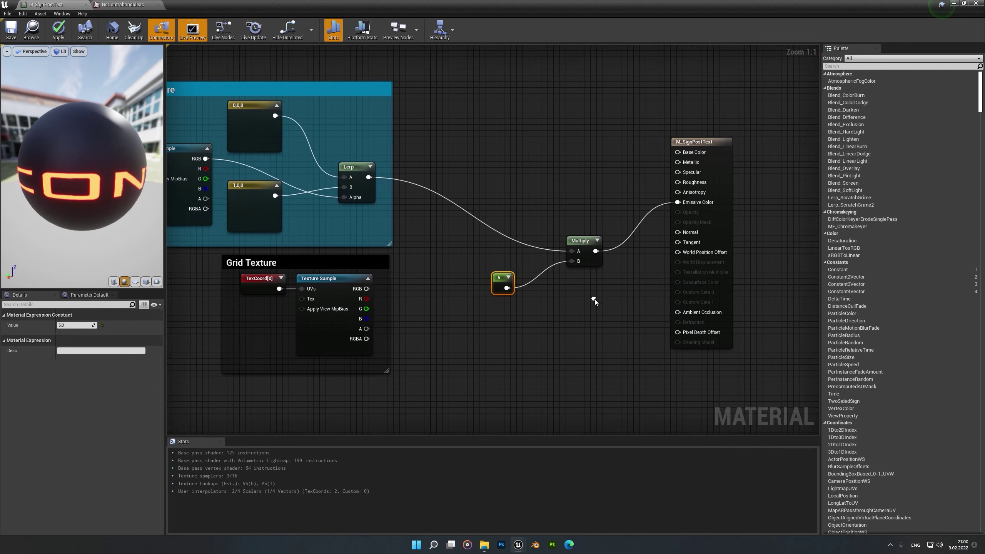
right_click_drag(414, 301, 535, 321)
scroll(536, 321, "down", 2)
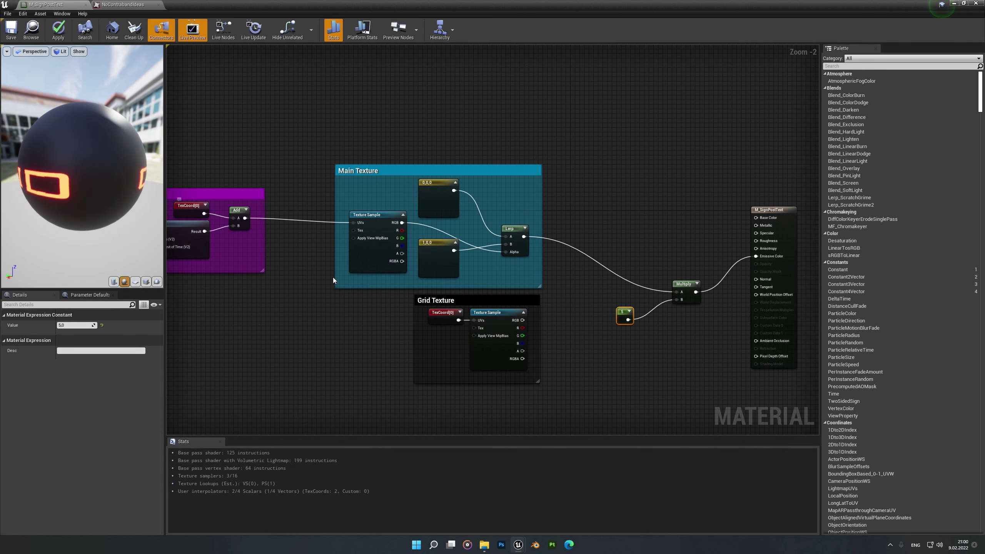
right_click_drag(399, 323, 436, 326)
right_click_drag(380, 302, 354, 300)
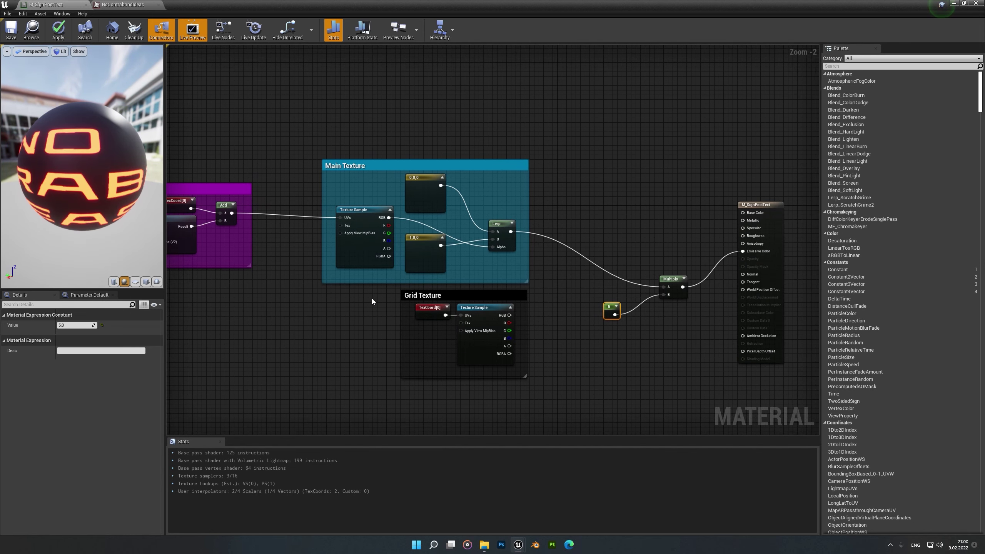
right_click_drag(358, 299, 232, 277)
scroll(411, 326, "up", 1)
right_click_drag(454, 322, 448, 303)
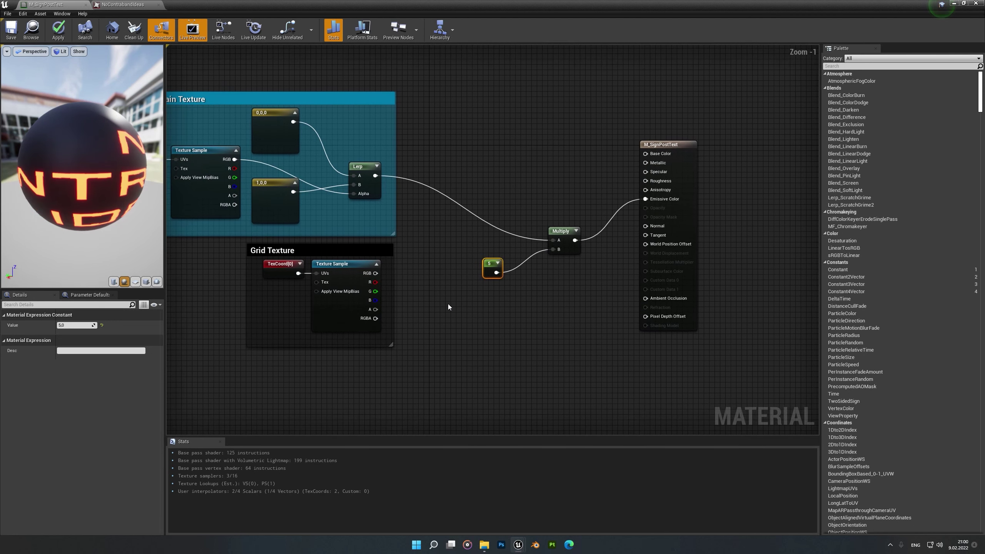
right_click_drag(416, 314, 451, 298)
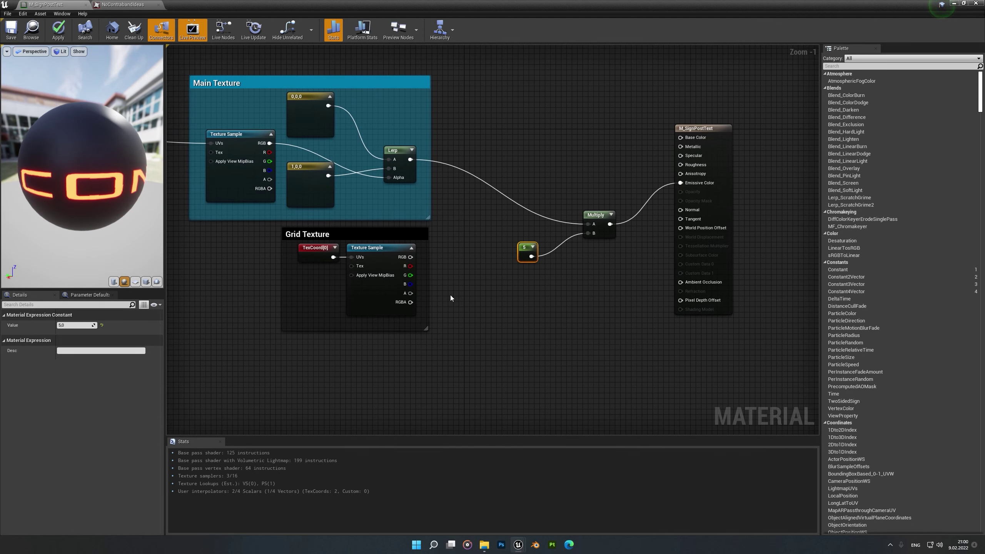
Examine the ChevronGrid texture used by the Grid Texture group's Texture Sample and return to the material graph
left_click(376, 297)
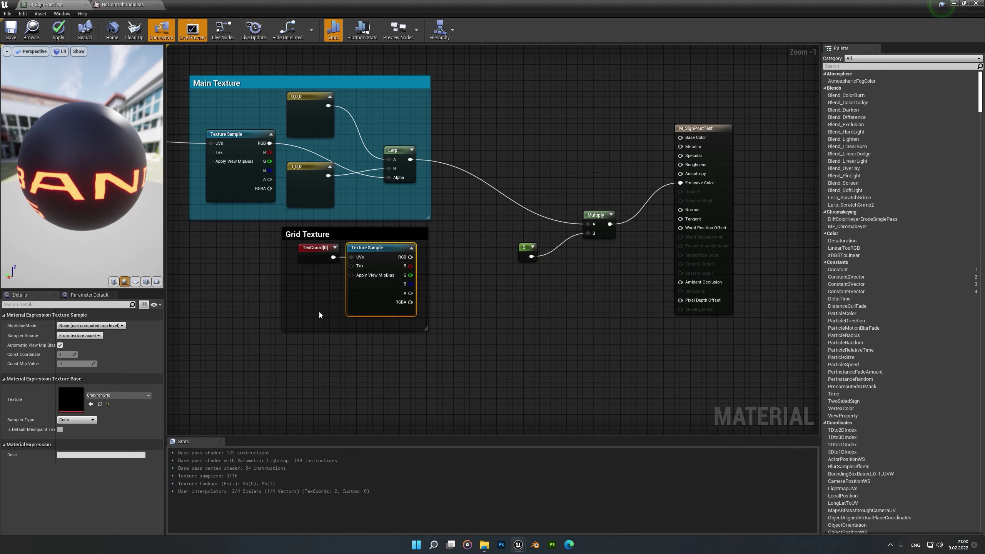
right_click_drag(319, 312, 301, 350)
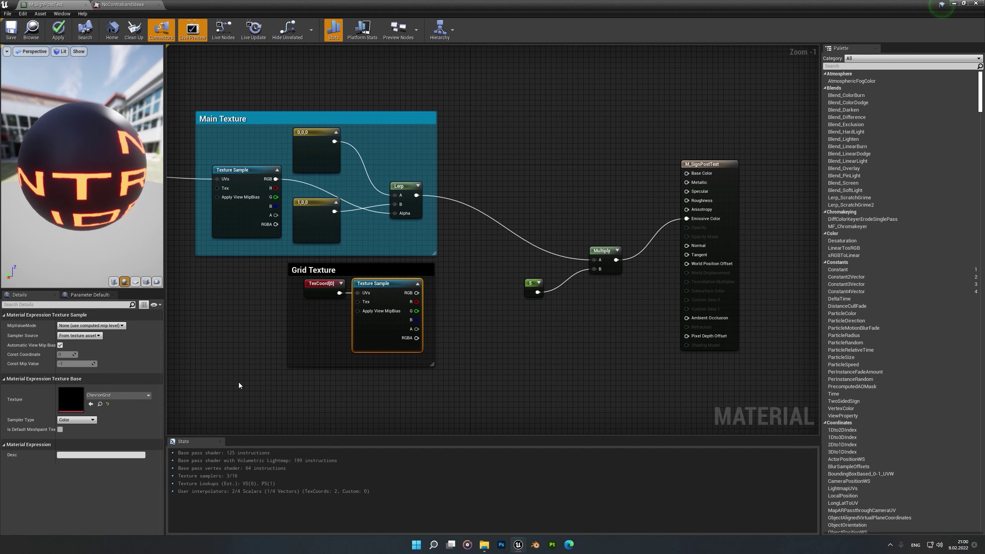
scroll(346, 356, "down", 1)
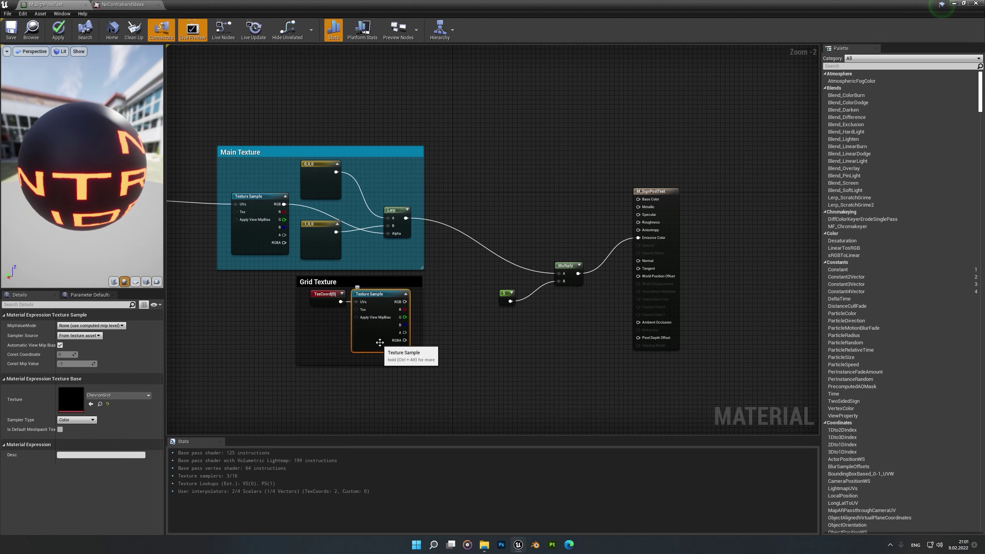
double_click(76, 397)
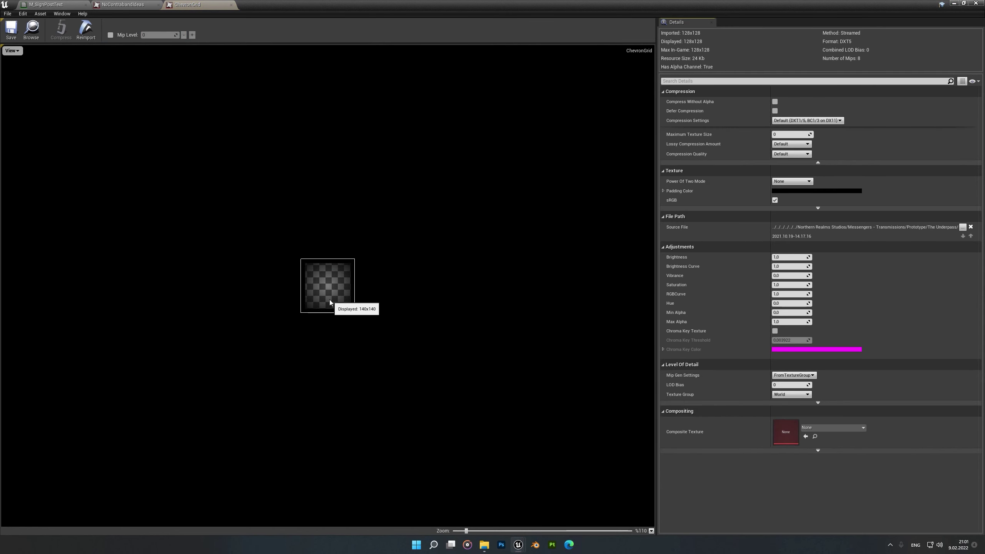
scroll(330, 299, "up", 10)
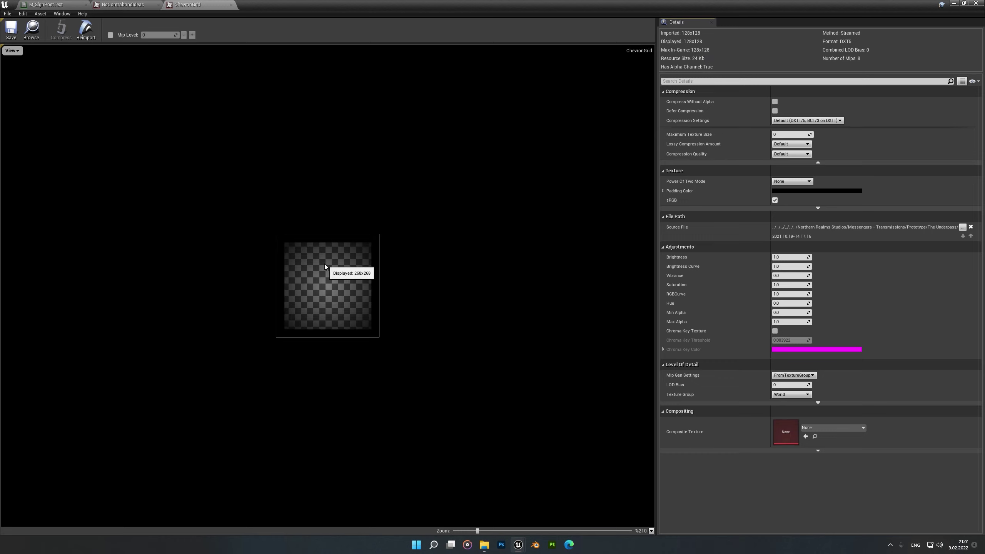
scroll(325, 267, "up", 3)
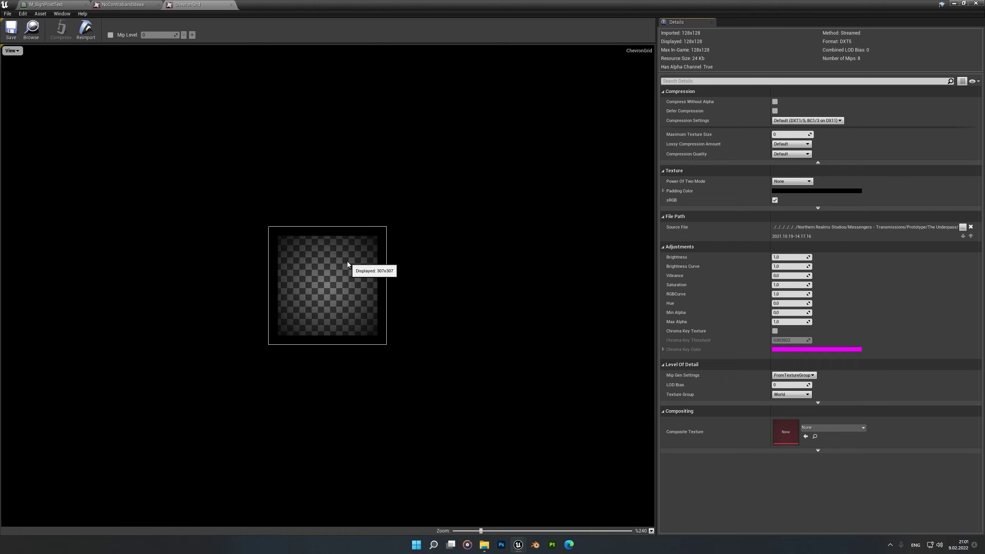
left_click(43, 4)
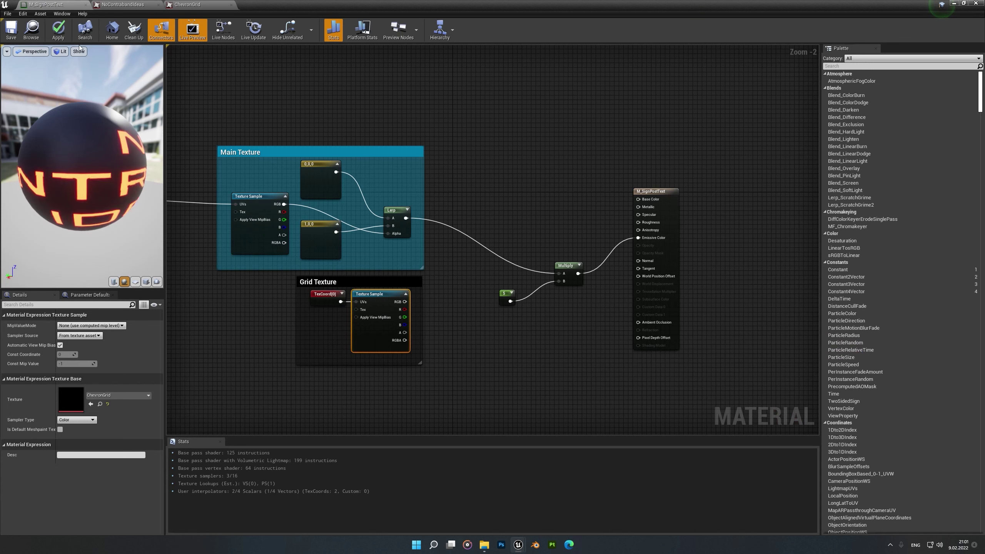
Set the colour constant feeding Lerp's A input to yellow, RGB 1, 0.607, 0
scroll(439, 302, "up", 1)
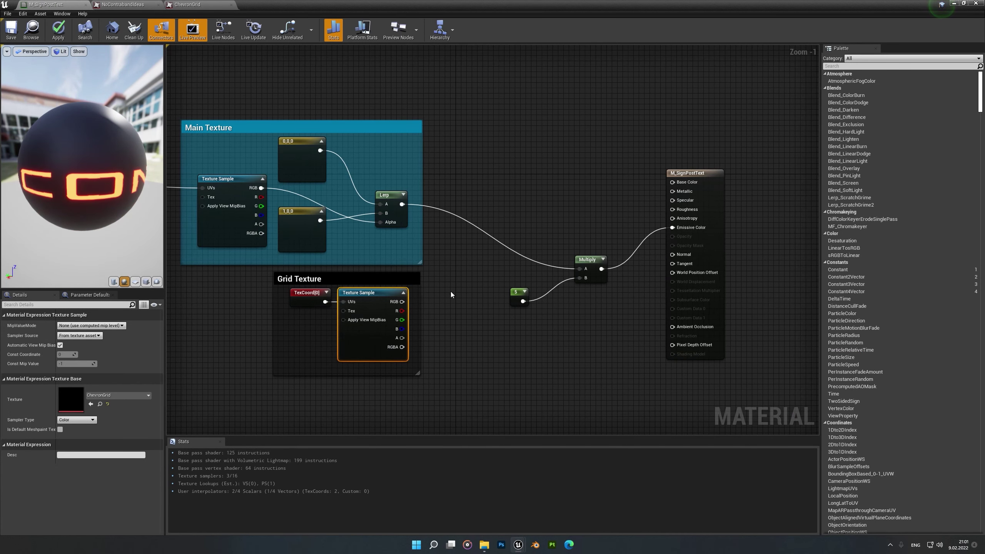
right_click_drag(463, 293, 474, 318)
left_click_drag(112, 211, 246, 192)
left_click(326, 195)
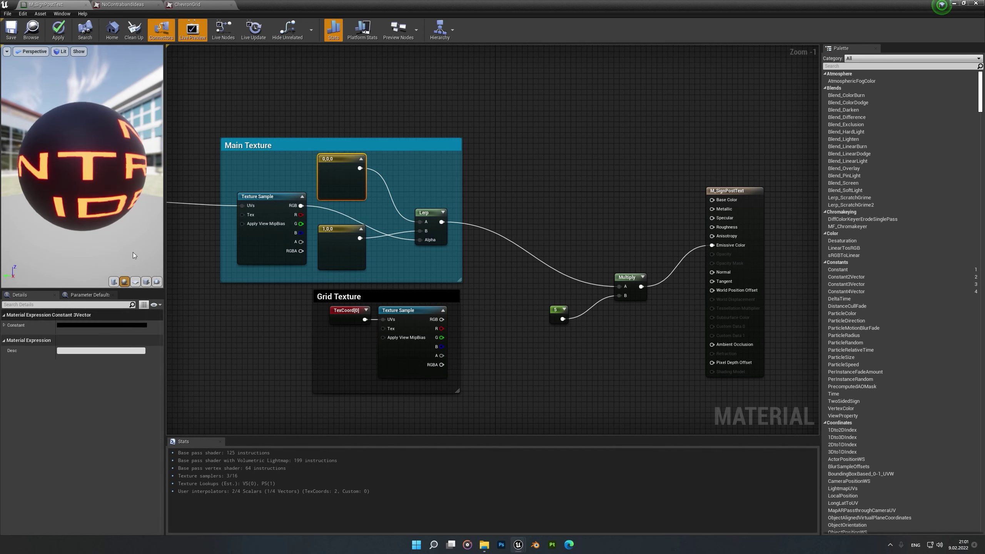
left_click(118, 326)
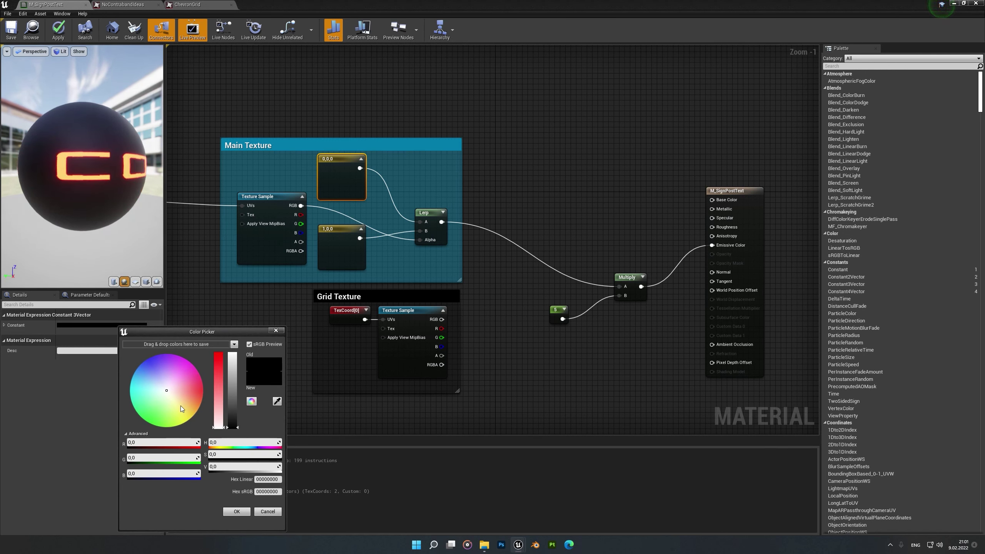
mouse_move(181, 406)
left_mouse_down()
mouse_move(188, 418)
mouse_move(197, 413)
mouse_move(233, 352)
left_mouse_up()
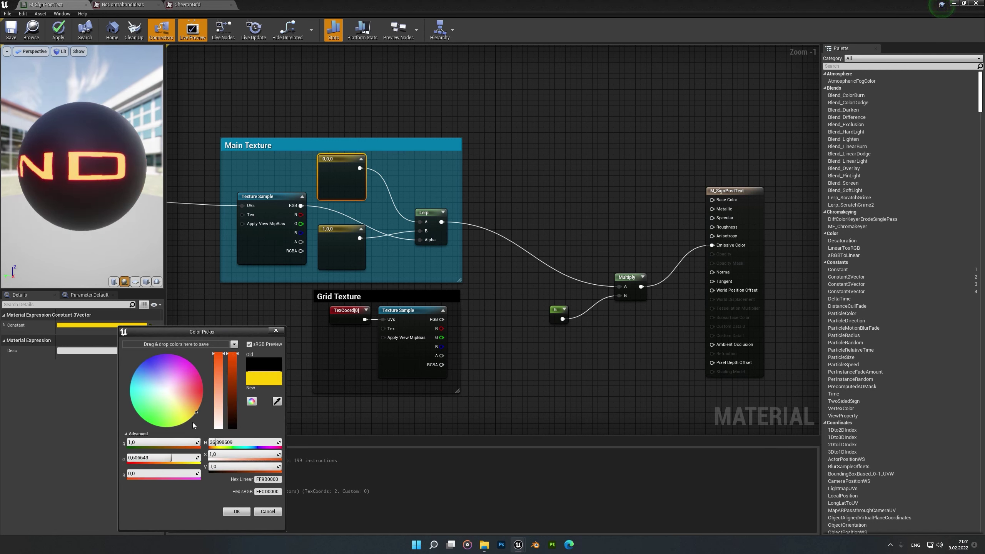
left_click(237, 512)
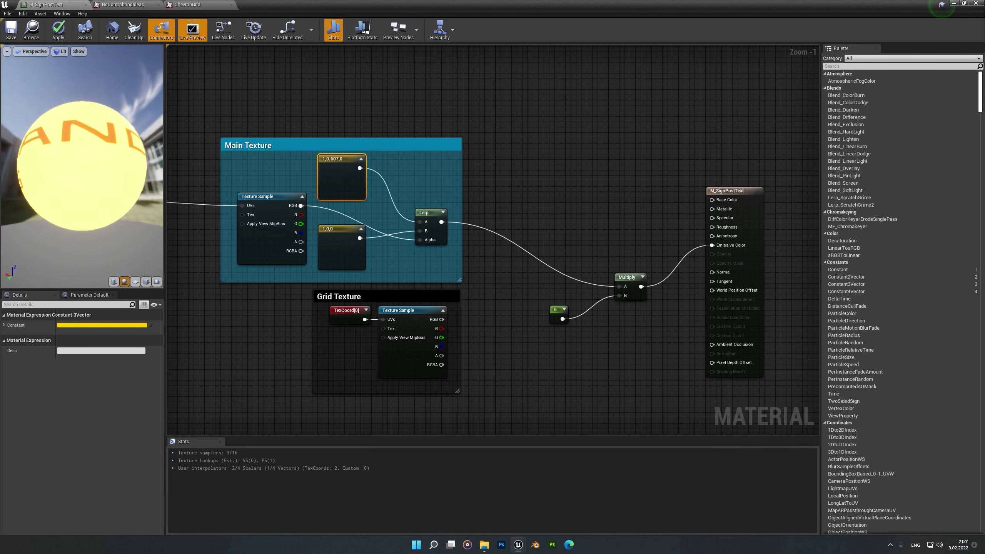
Review the settings of the Texture Sample and the TexCoord node in the Grid Texture group
right_click_drag(487, 338, 398, 350)
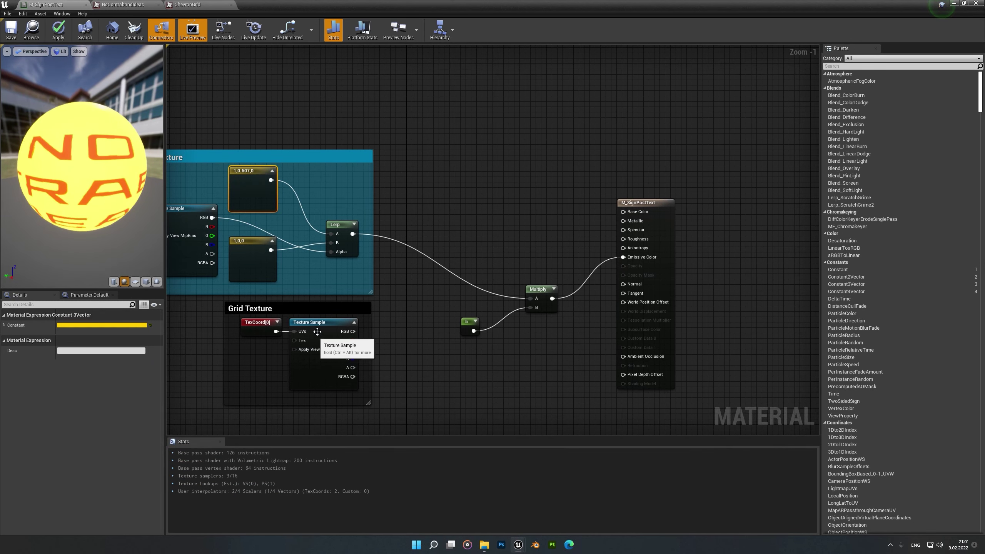
left_click(322, 340)
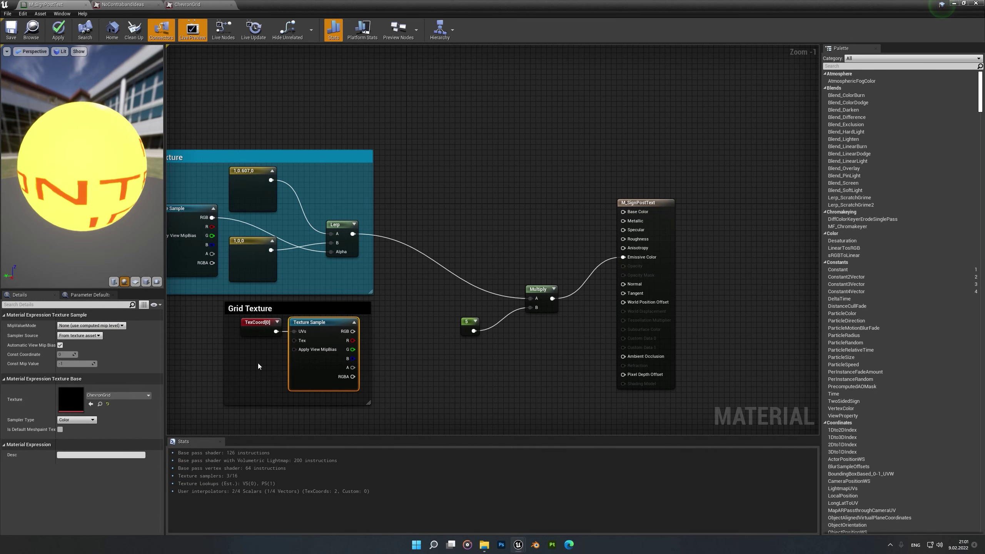
left_click(246, 330)
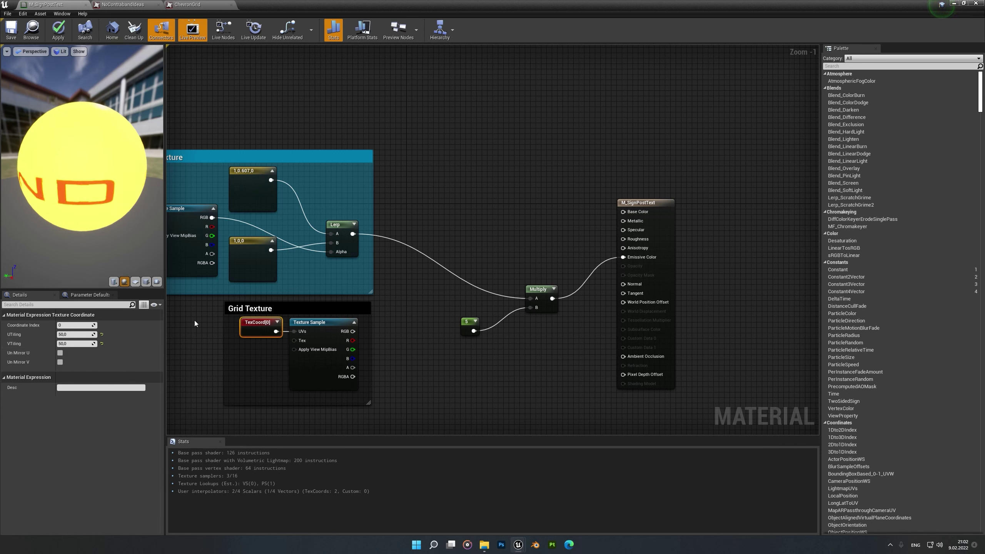
Add a new Lerp node between the Grid Texture group and the Multiply node
right_click(425, 299)
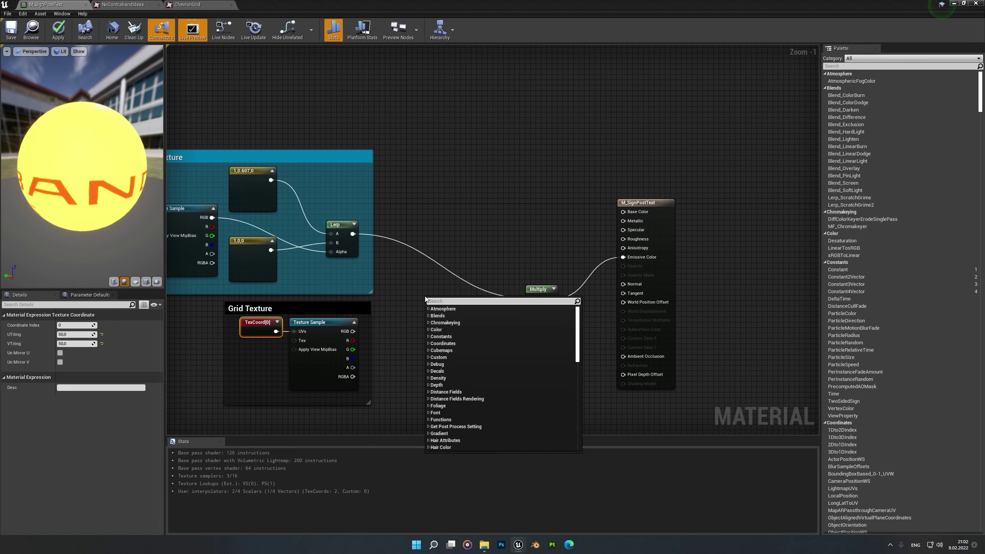
type("lerp")
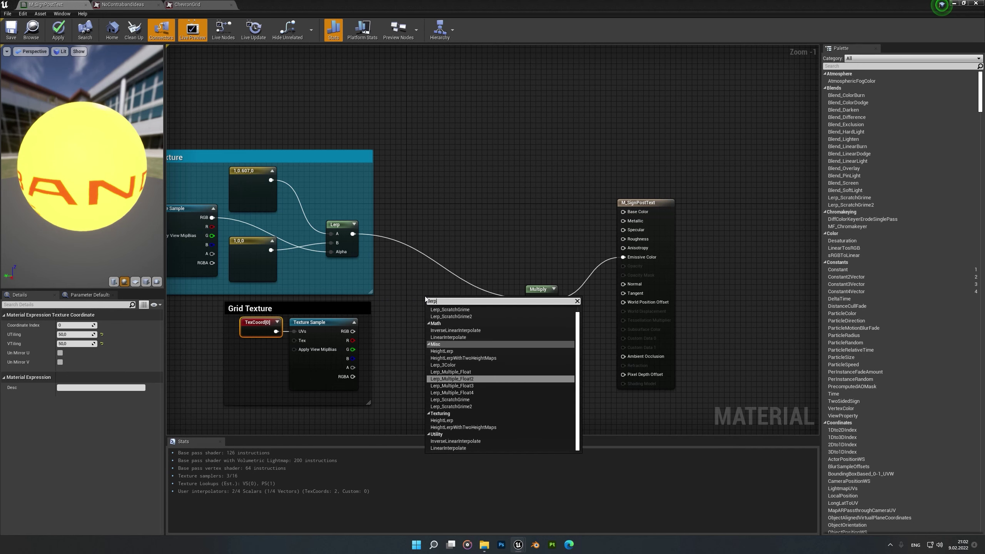
left_click(393, 315)
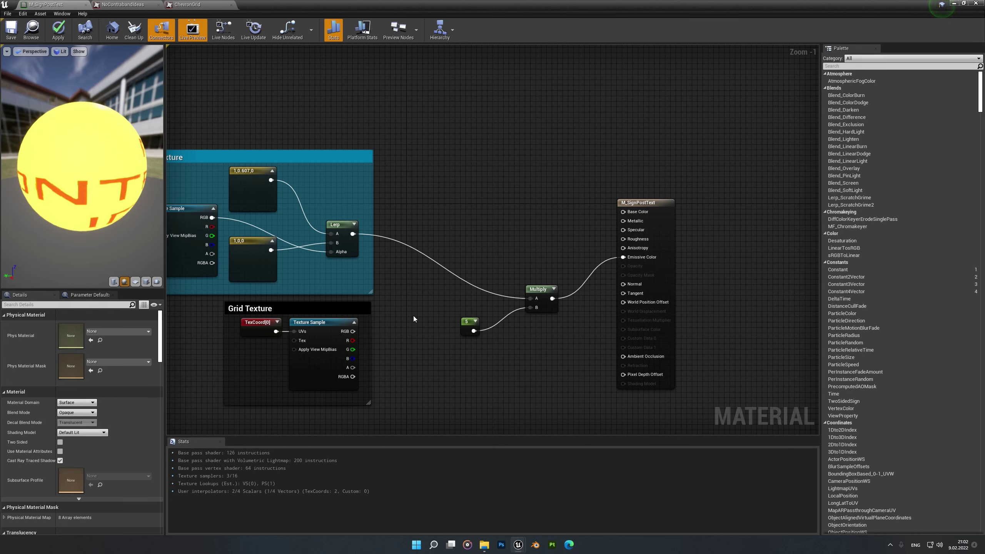
left_click(412, 315)
left_click_drag(433, 326, 423, 293)
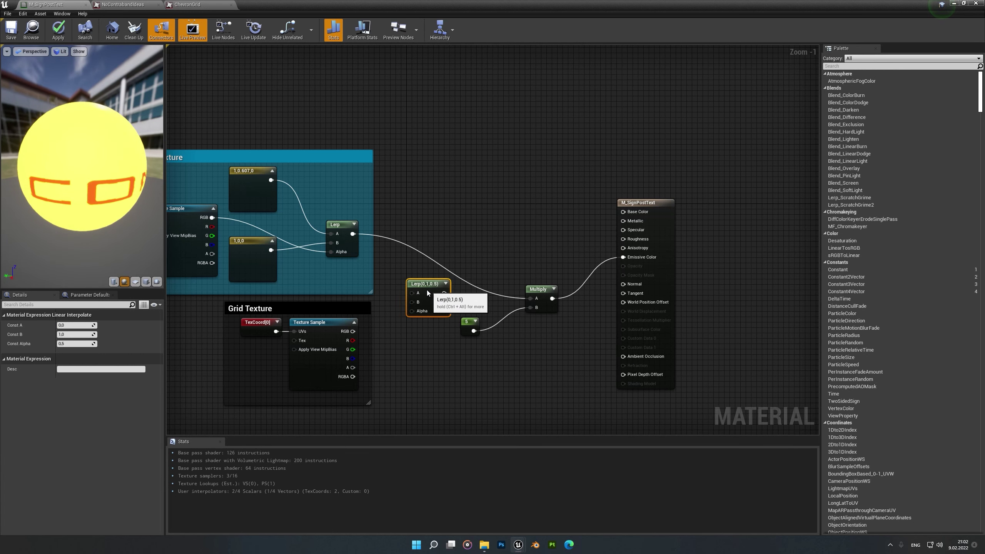
Connect the Main Texture Lerp to the new Lerp's A, the grid Texture Sample's RGB to B, and the new Lerp's output to Multiply's A
left_click_drag(353, 233, 366, 249)
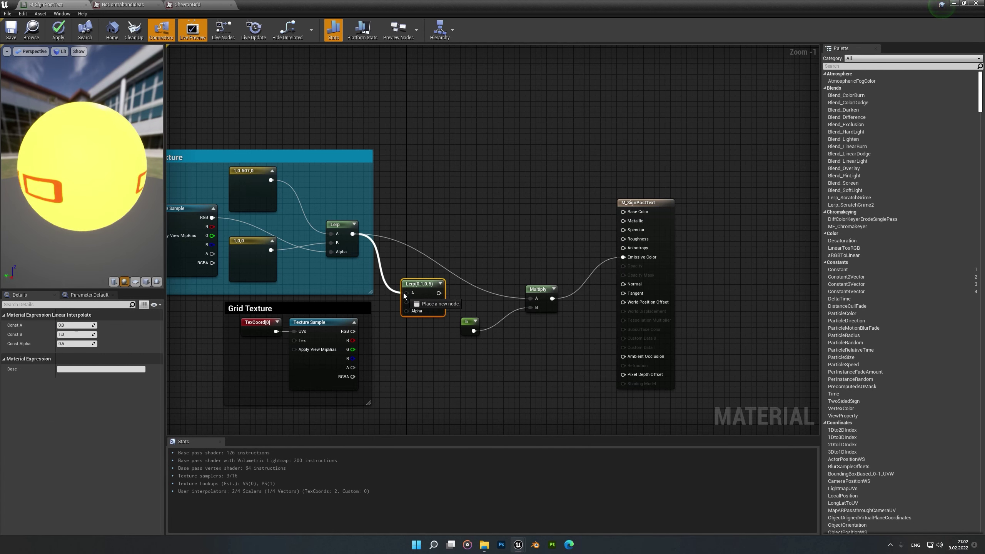
left_click_drag(407, 296, 407, 293)
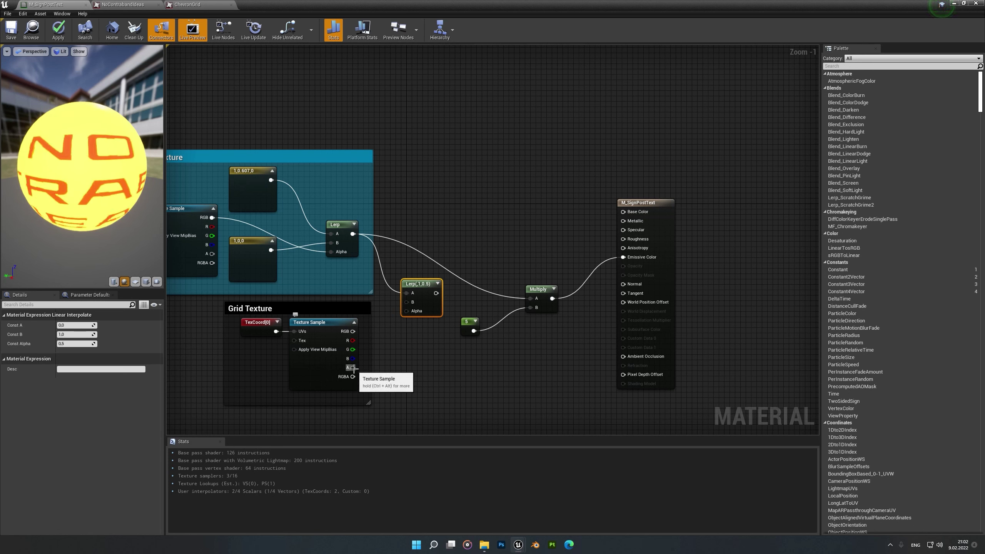
left_click_drag(353, 331, 363, 346)
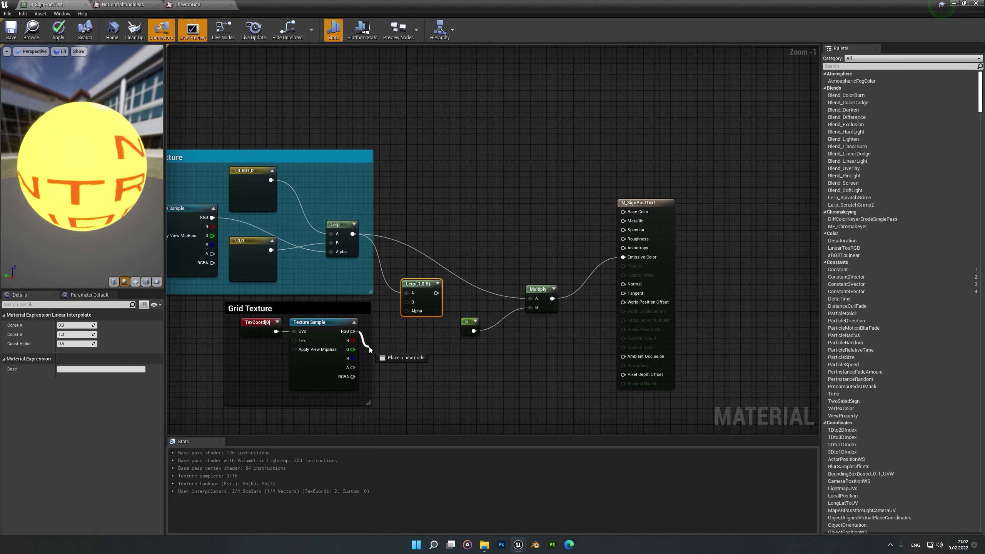
left_click_drag(406, 306, 531, 298)
left_click_drag(430, 292, 462, 276)
left_click_drag(61, 197, 61, 181)
scroll(61, 197, "up", 3)
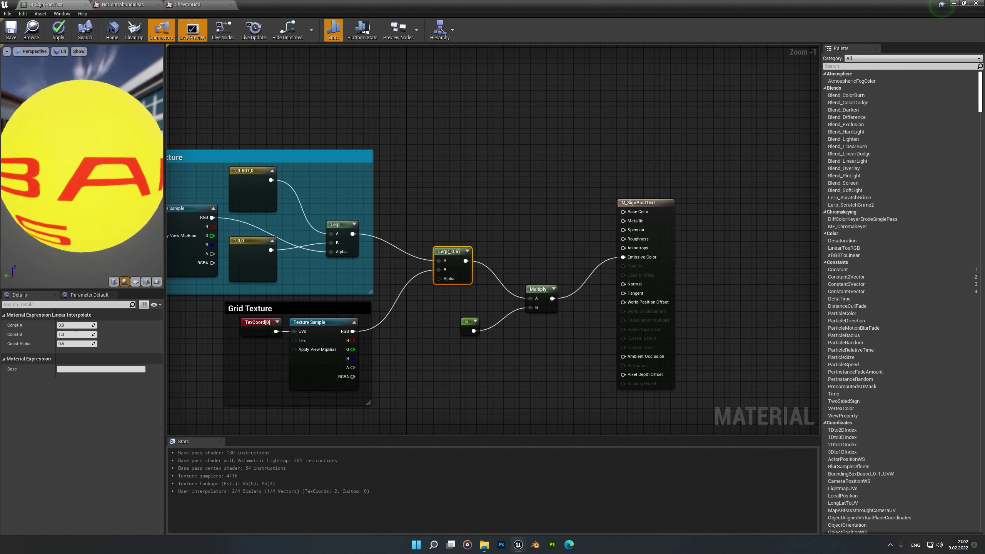
Connect the grid Texture Sample's alpha output to the new Lerp's Alpha input and inspect the material preview
left_click_drag(353, 368, 440, 279)
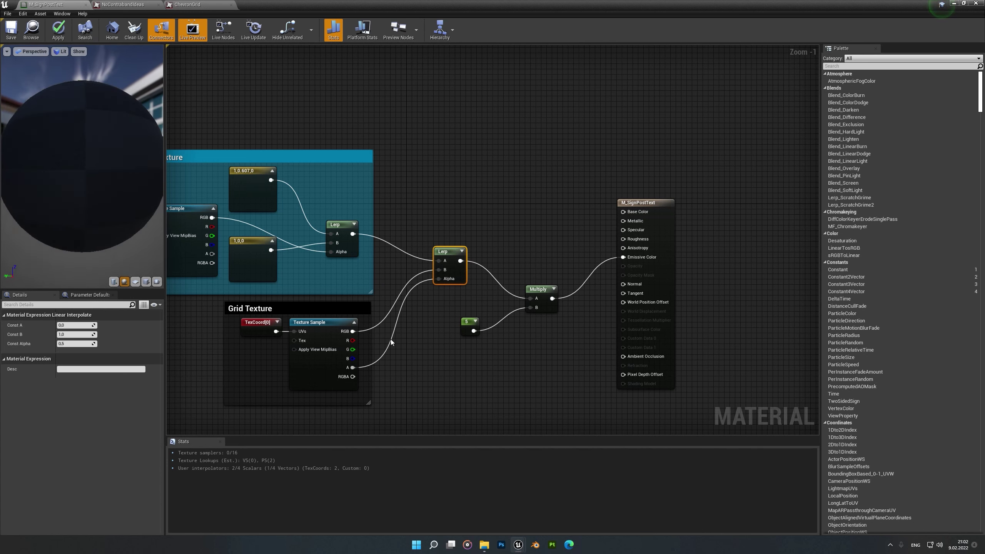
left_click_drag(60, 197, 74, 186)
scroll(74, 186, "down", 2)
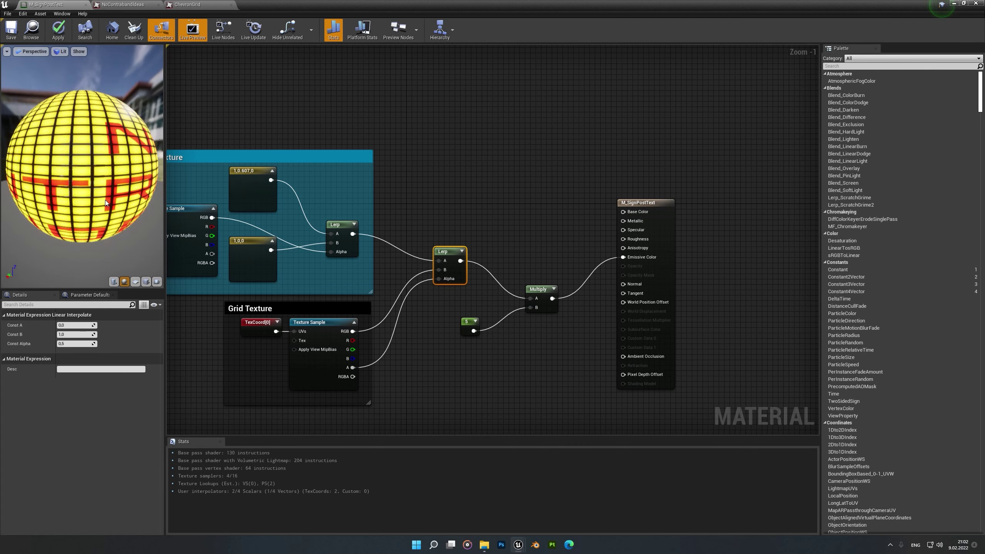
Open the ChevronGrid texture from the grid Texture Sample to view it, then close it and return to the M_SignPostText graph
left_click(309, 378)
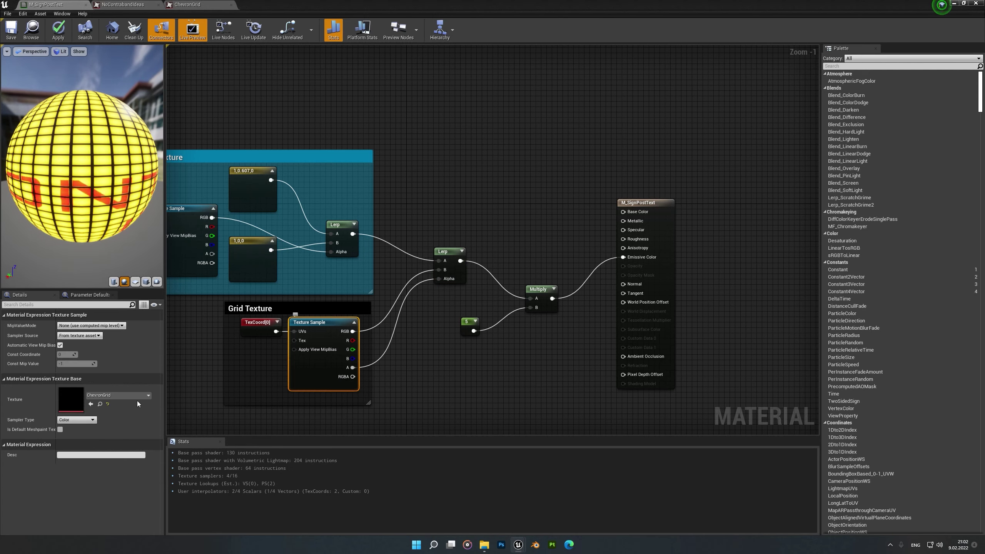
double_click(70, 398)
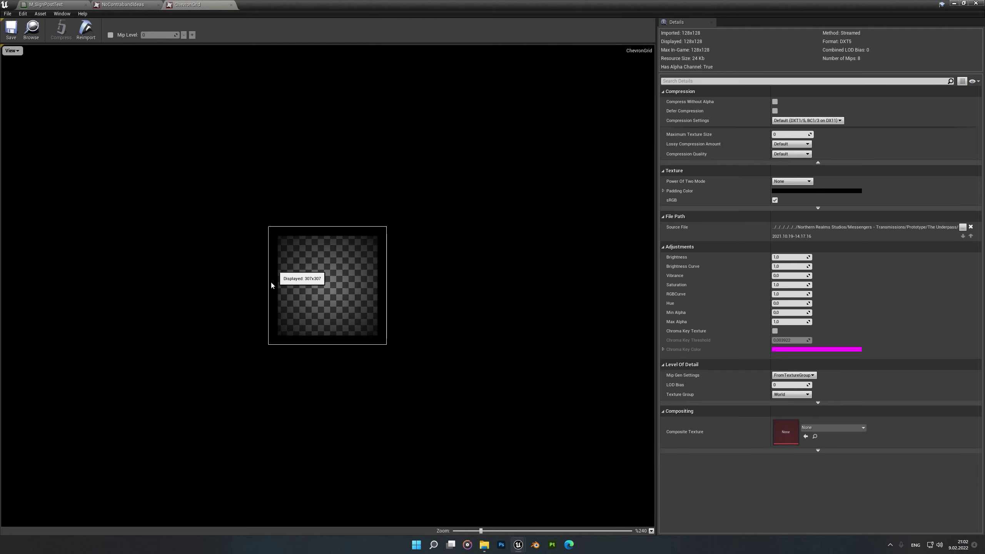
left_click(231, 5)
left_click(50, 4)
right_click_drag(427, 334, 455, 310)
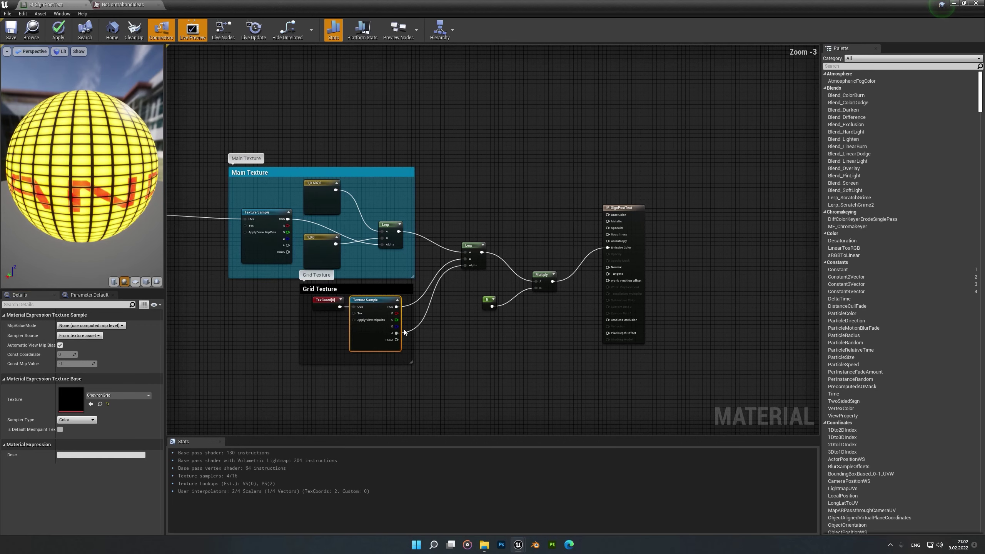
Set both UTiling and VTiling of the Grid Texture group's TexCoord node to 100 and inspect the preview
left_click(328, 302)
scroll(82, 163, "down", 4)
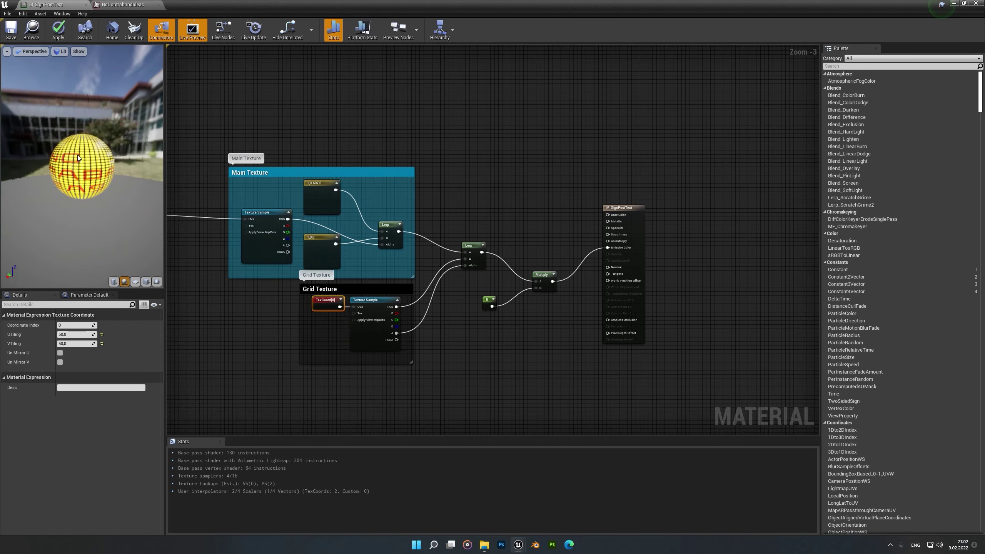
left_click_drag(74, 171, 86, 171)
scroll(86, 172, "up", 6)
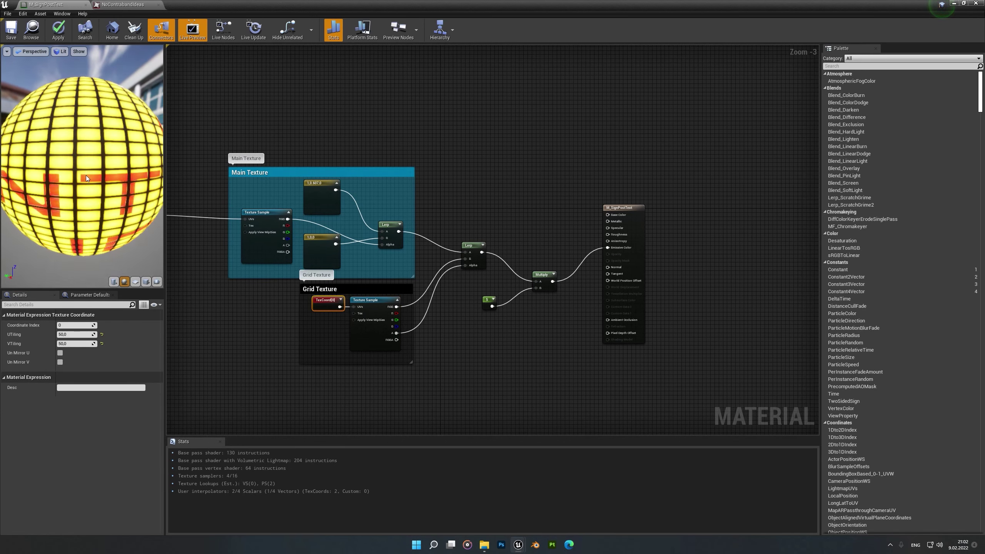
scroll(91, 177, "down", 2)
scroll(90, 177, "down", 3)
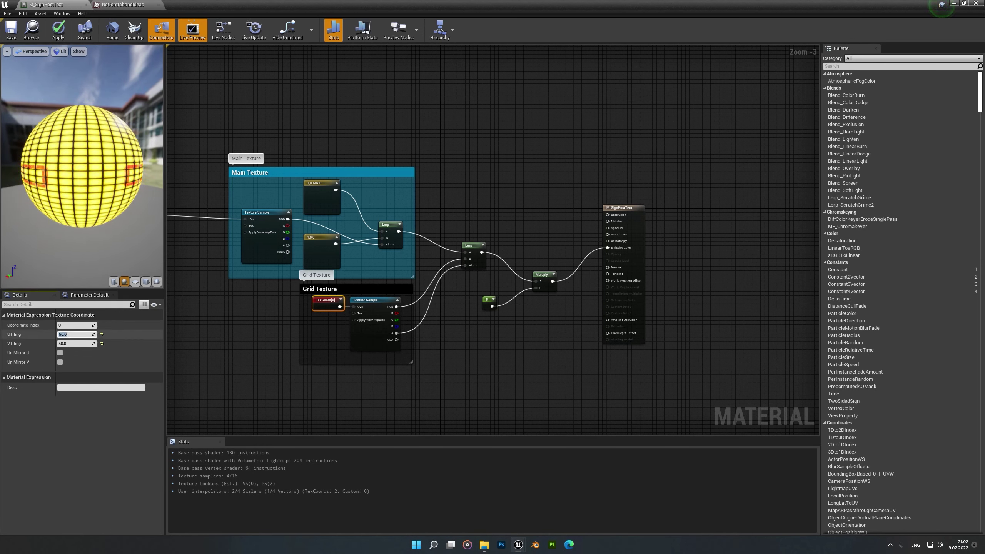
key("Tab")
type("100")
key("Return")
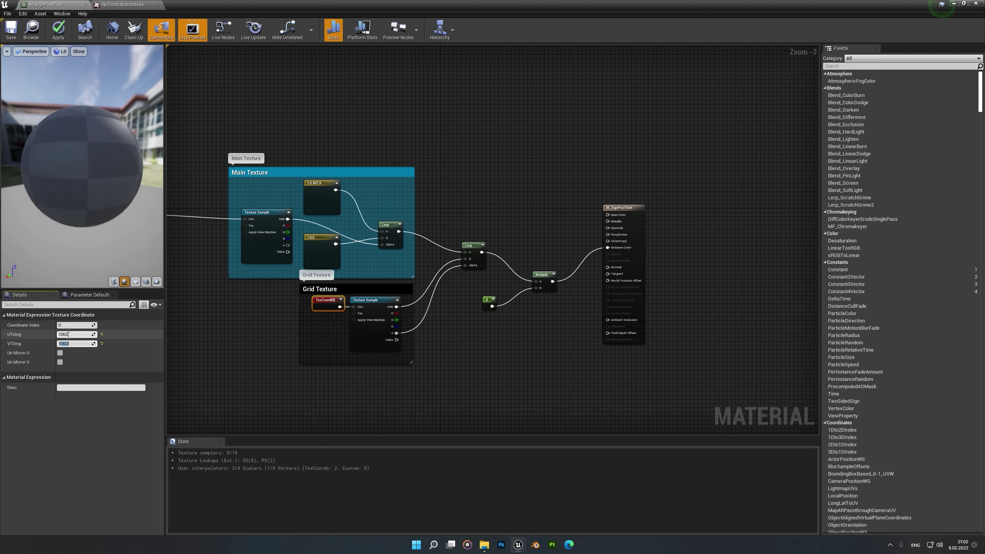
left_click_drag(125, 185, 80, 171)
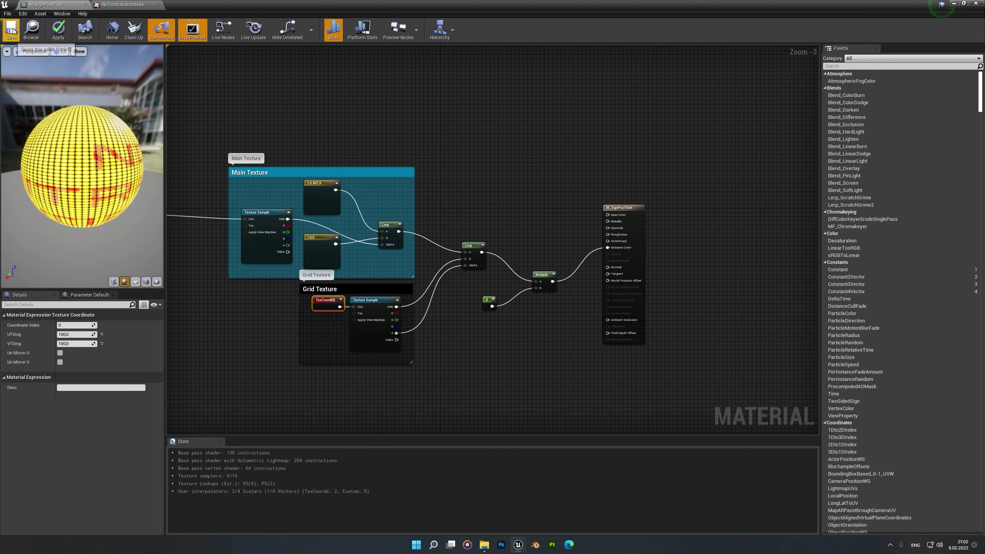
Save the material and view the sign up close in the level
key("ctrl+s")
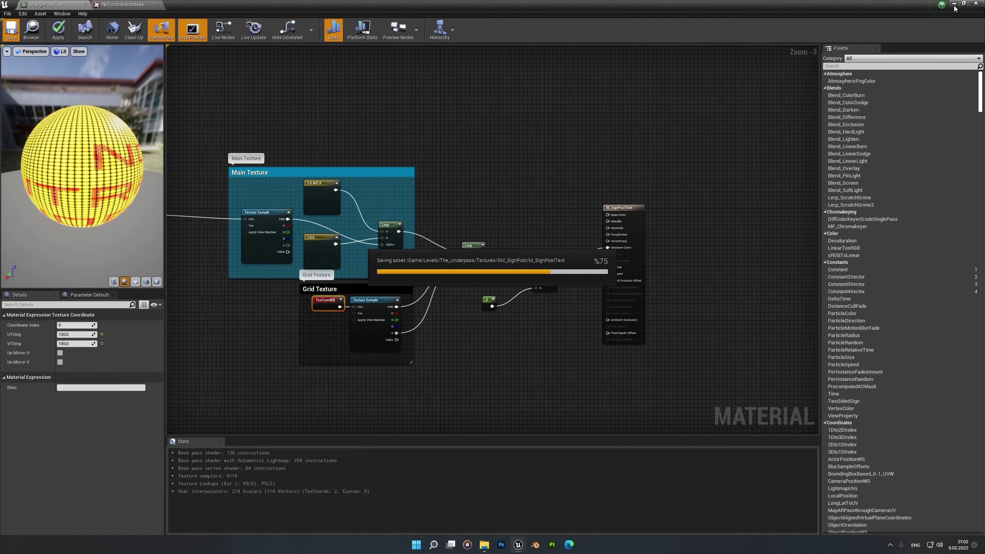
left_click(954, 3)
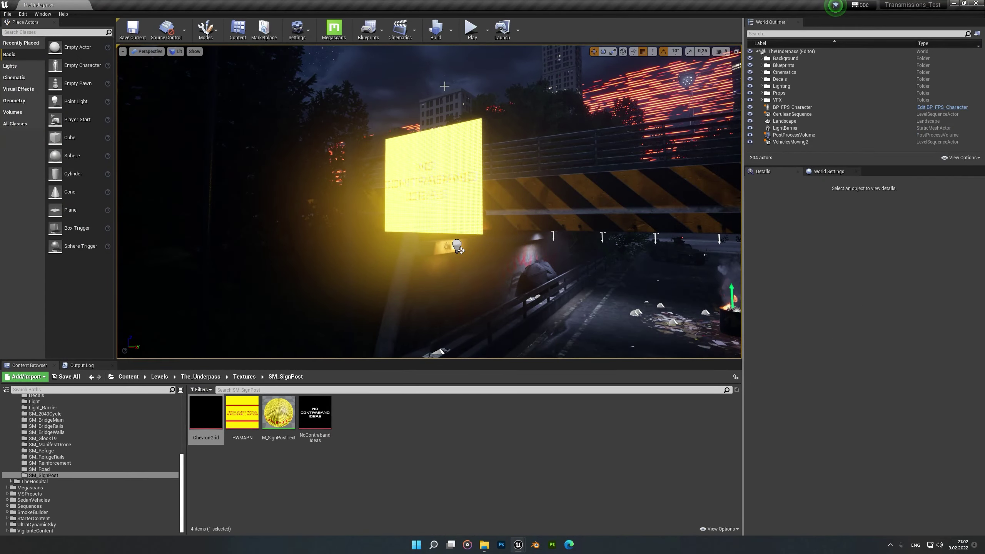
left_click(458, 247)
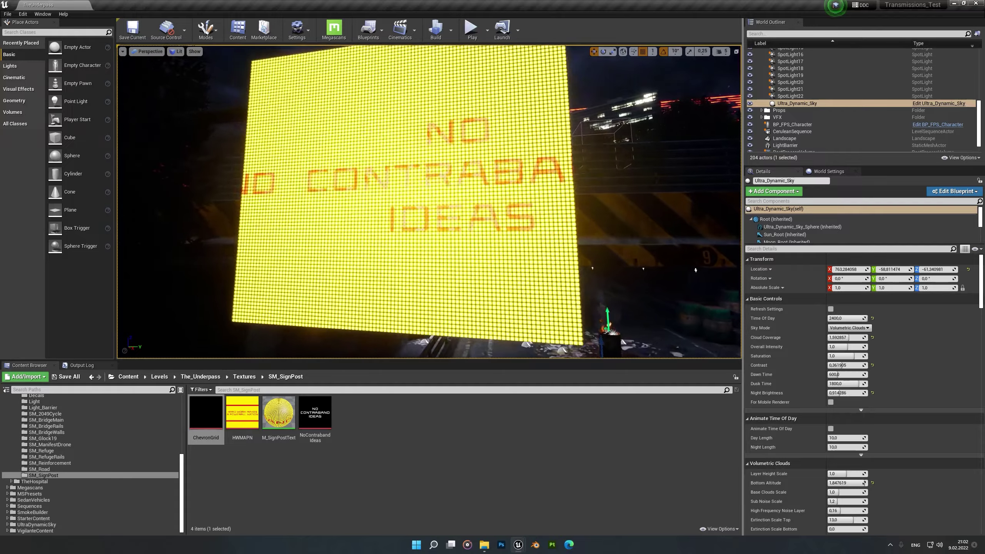
right_click_drag(458, 247, 425, 264)
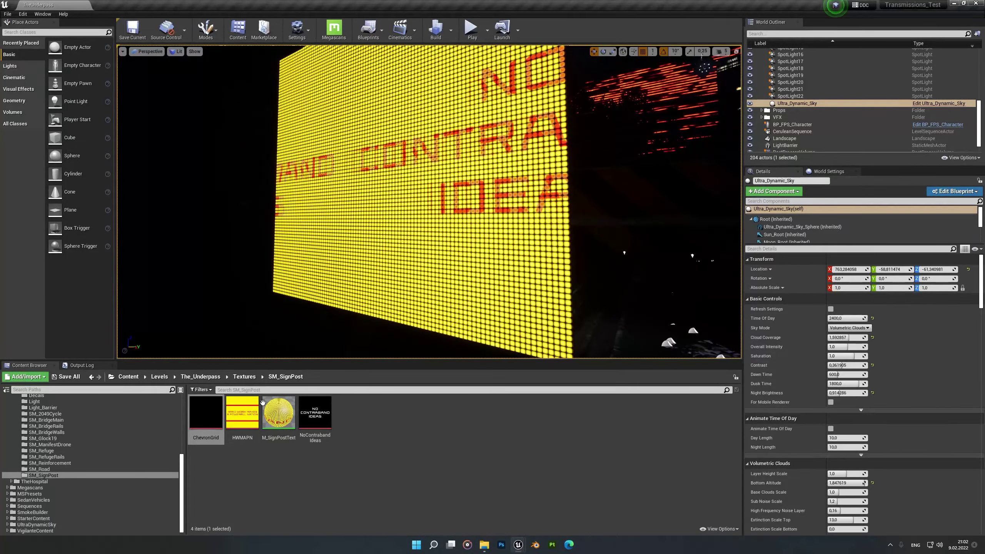
Reopen M_SignPostText, set the grid TexCoord's UTiling and VTiling to 50, and save the material
double_click(267, 407)
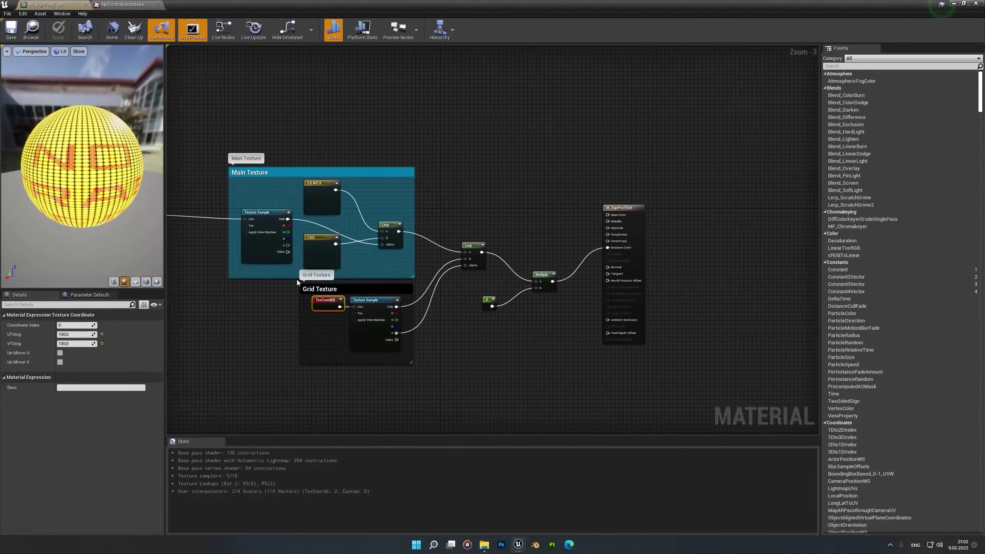
left_click(75, 334)
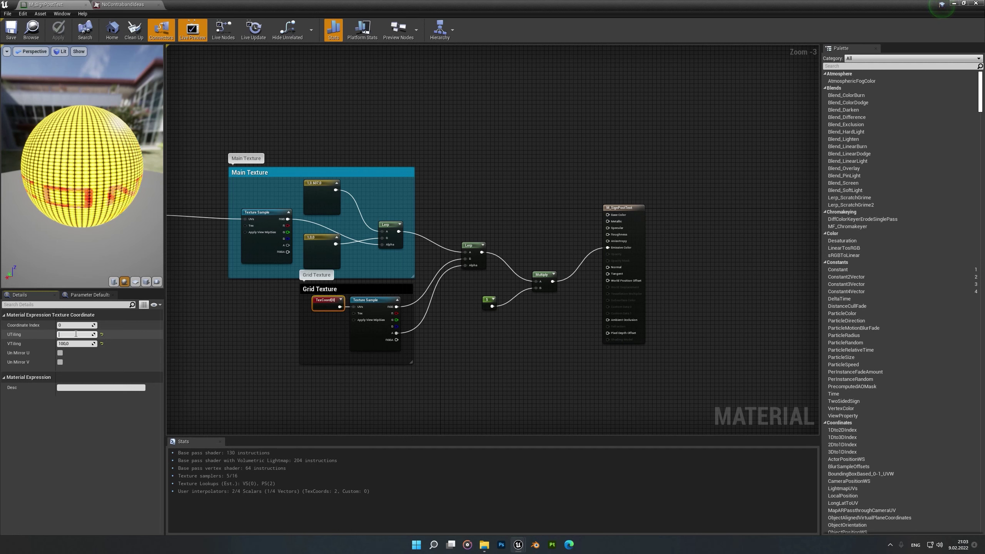
type("50")
key("Tab")
type("50")
key("Return")
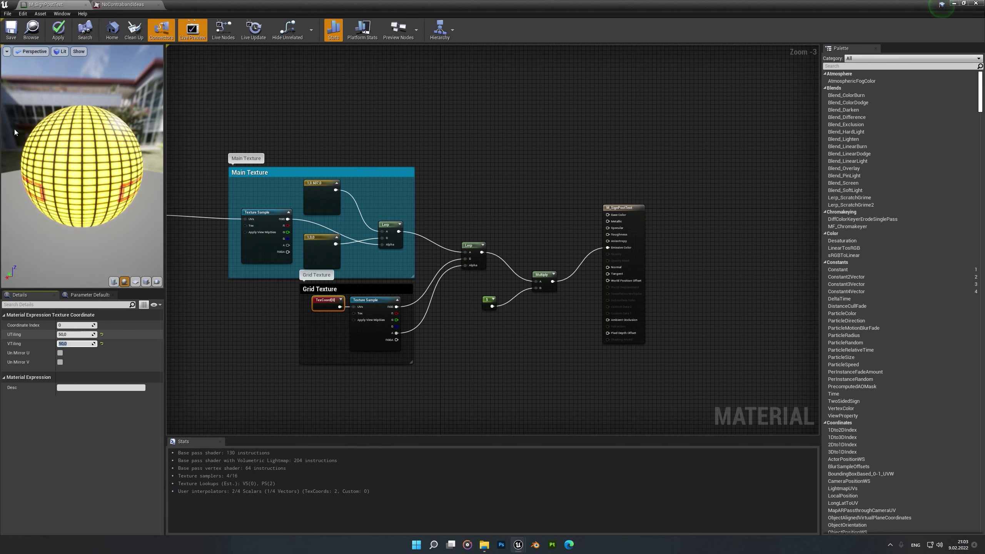
left_click(13, 29)
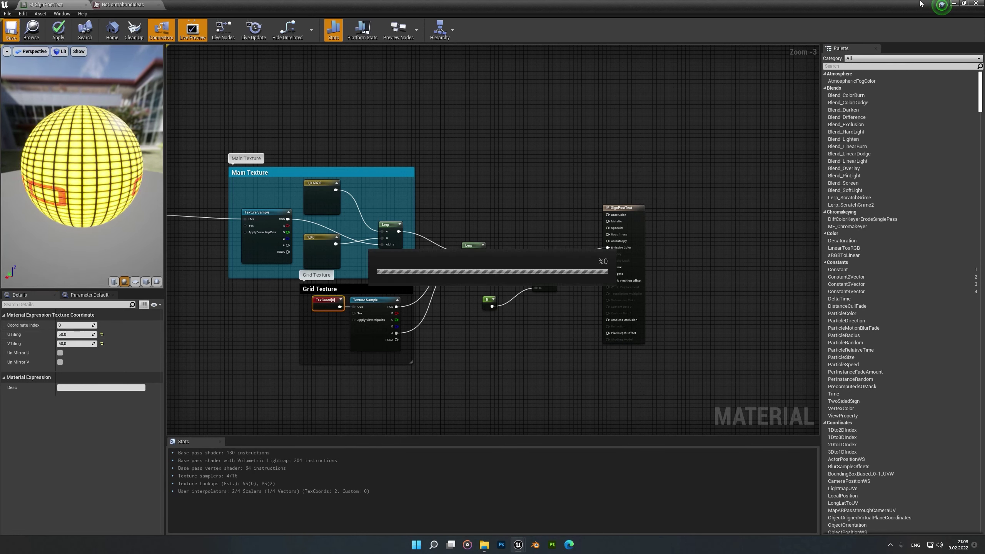
Return to the level and inspect the grid pattern on the sign from several distances
left_click(955, 3)
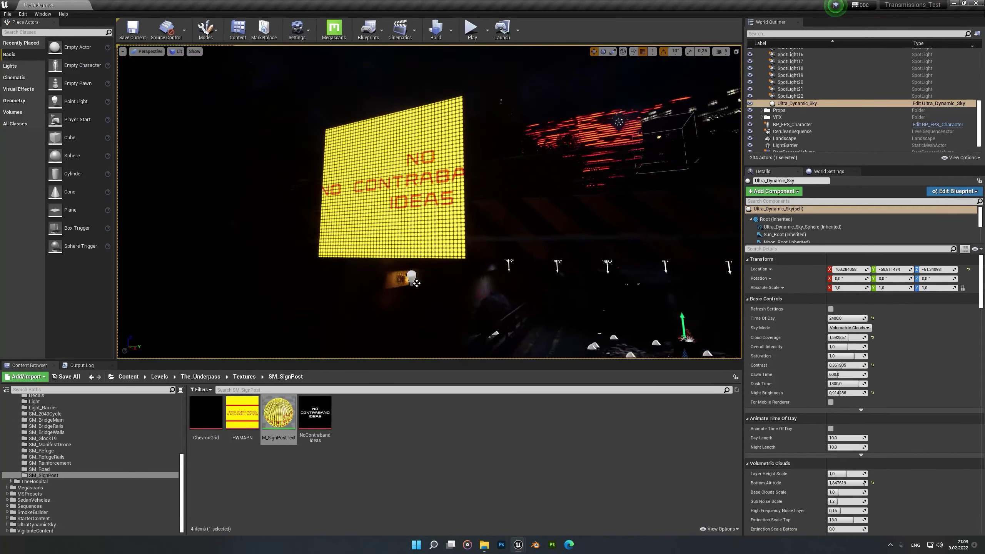
key("a")
mouse_move(409, 92)
right_mouse_down()
mouse_move(398, 92)
mouse_move(409, 92)
right_mouse_up()
key("w")
Reopen M_SignPostText, delete the Lerp that blends in the grid, and connect the Main Texture Lerp directly to Multiply's A input
double_click(267, 443)
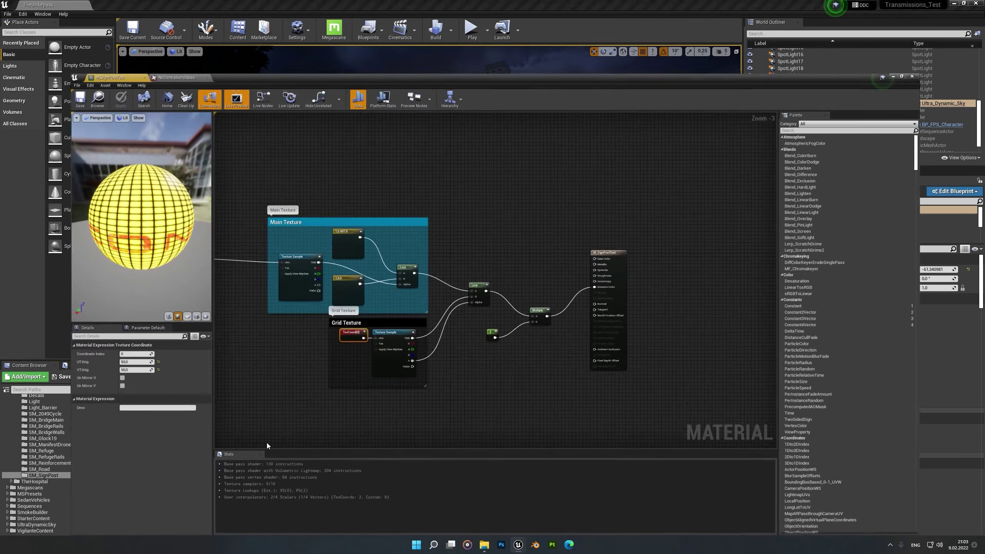
left_click(478, 263)
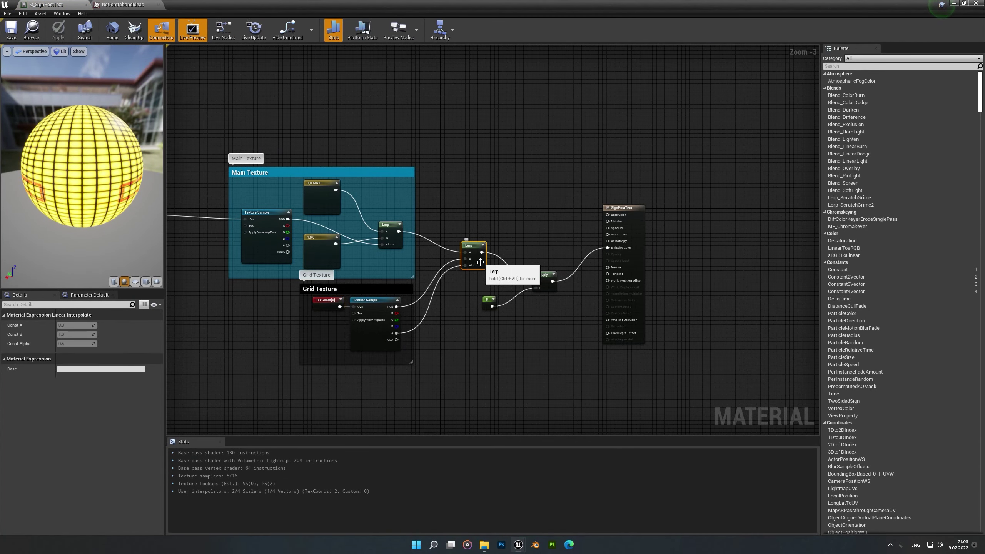
key("Delete")
left_click_drag(399, 232, 536, 281)
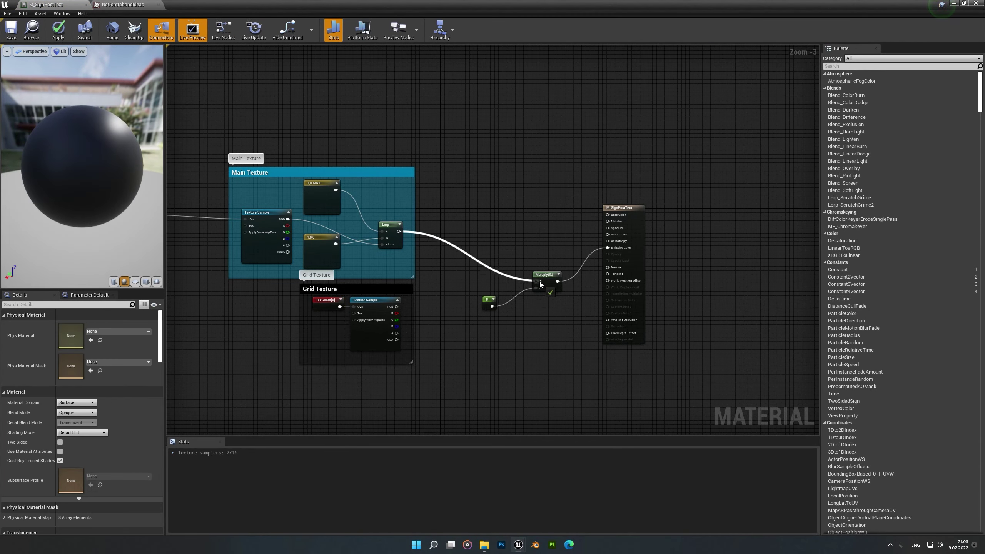
right_click_drag(411, 336, 441, 359)
Set the colour constant feeding the Main Texture Lerp's A input to black, RGB 0, 0, 0, and save the material
left_click(334, 229)
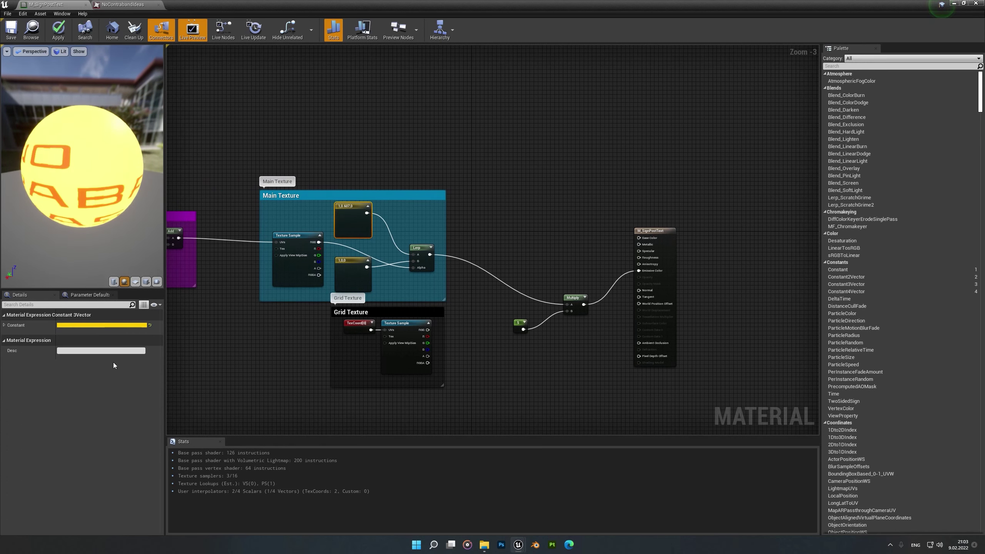
left_click(102, 325)
left_click_drag(268, 467, 246, 483)
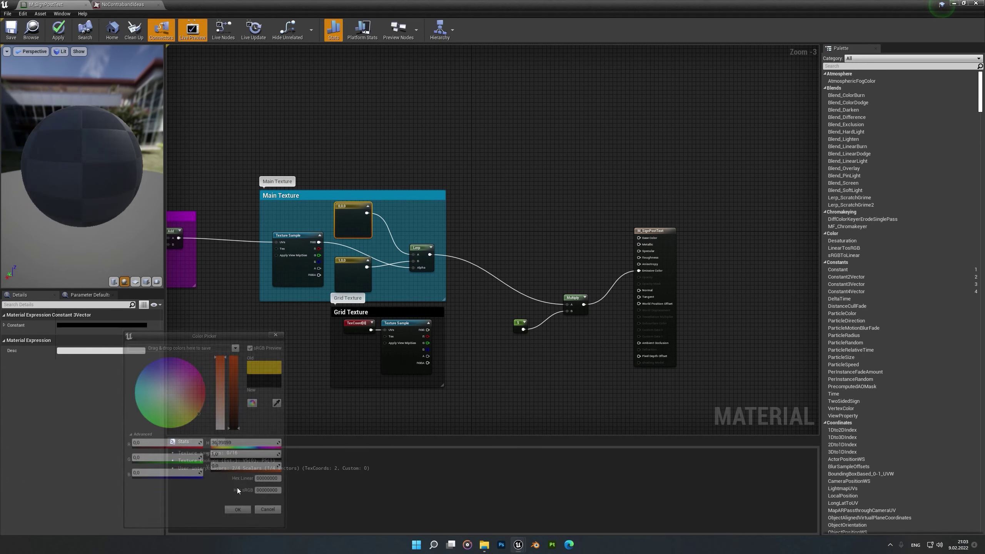
left_click(239, 513)
left_click(15, 32)
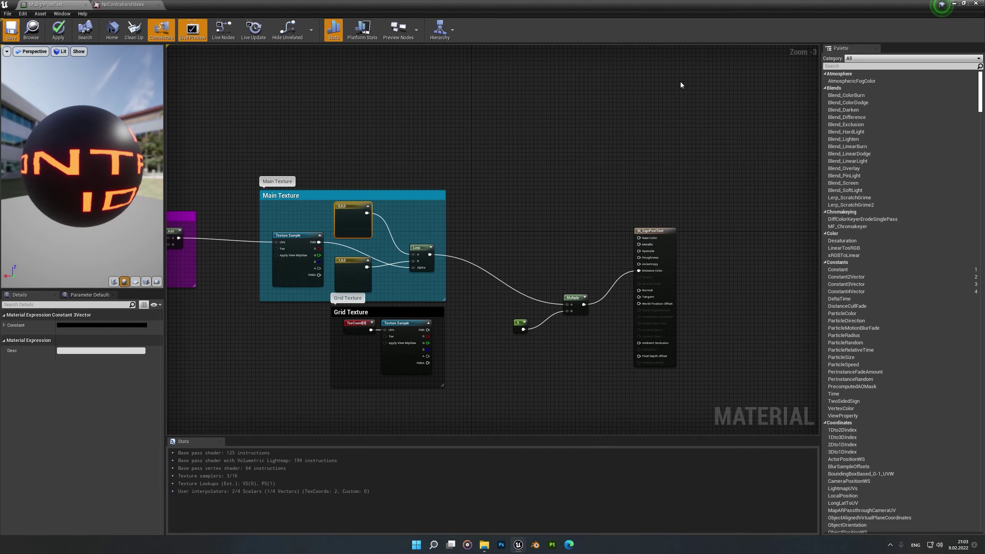
Return to the level and view the red text on the sign's black background
left_click(954, 3)
right_click_drag(504, 202, 501, 171)
key("w")
right_click_drag(594, 150, 593, 150)
key("d")
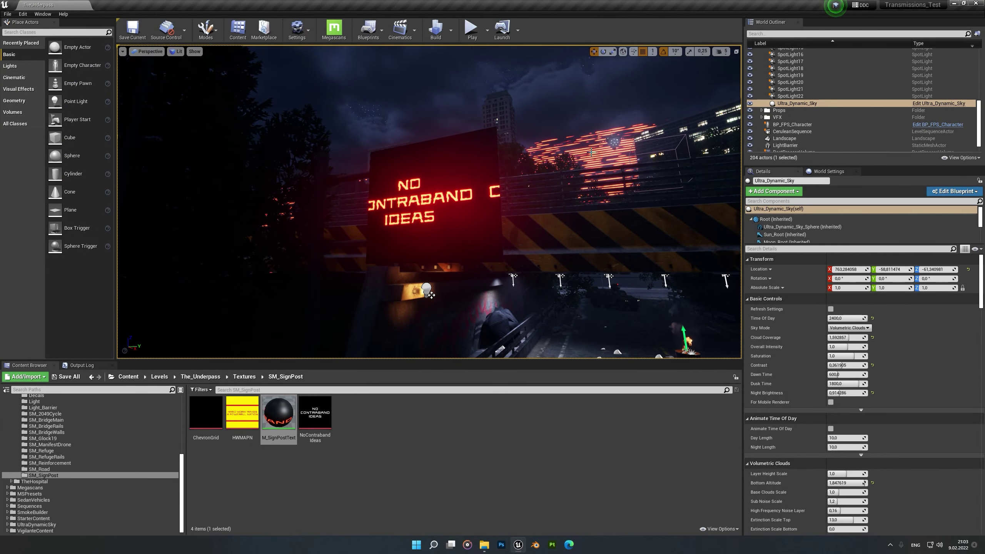
Open the M_LightTrails material from the red light trails in the level and review its Panner settings and preview
left_click(594, 150)
double_click(842, 381)
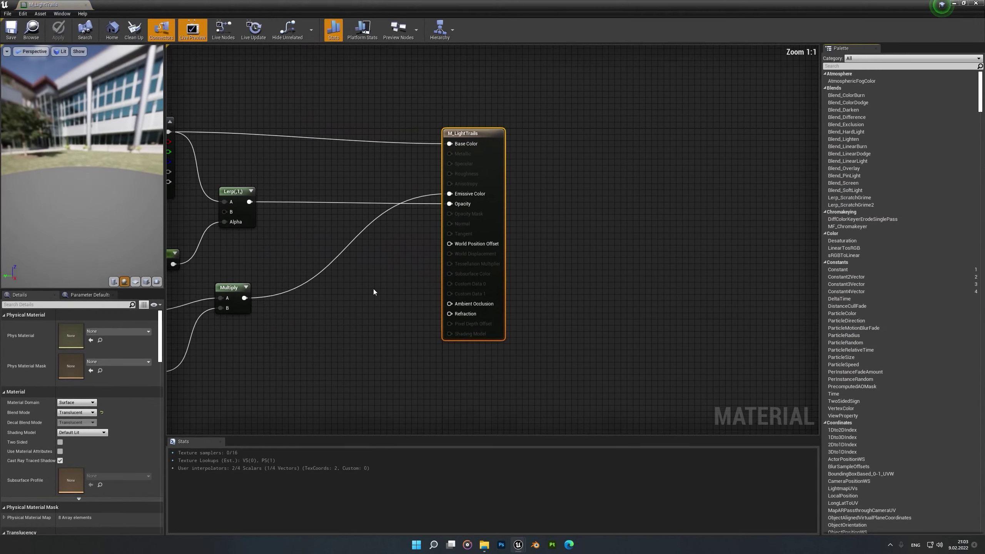
scroll(374, 290, "down", 3)
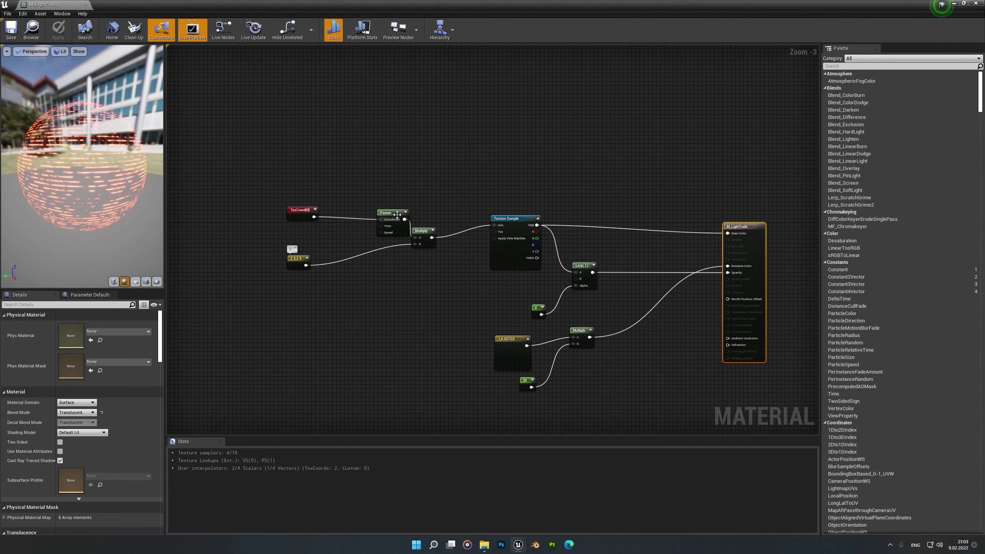
left_click_drag(398, 214, 373, 216)
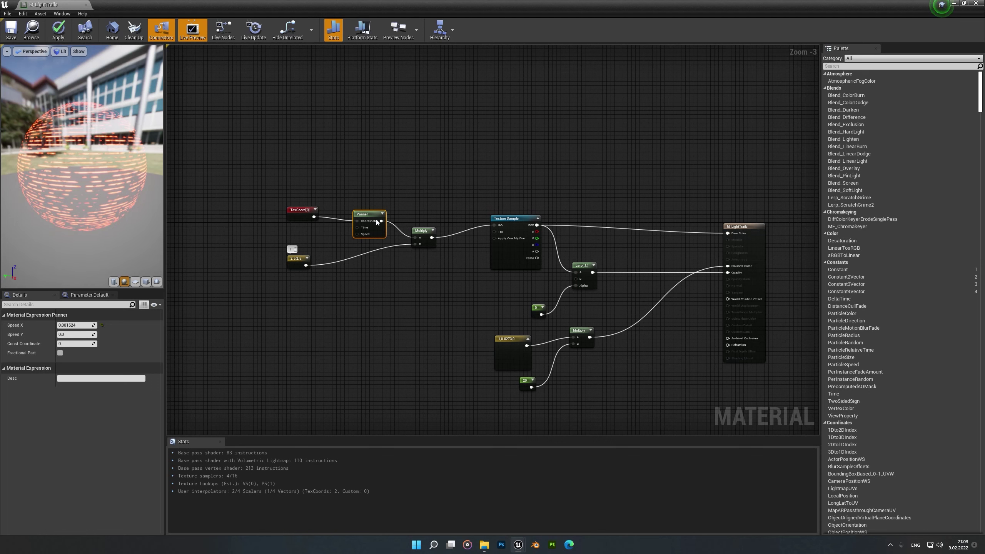
left_click_drag(105, 202, 95, 199)
scroll(99, 179, "down", 2)
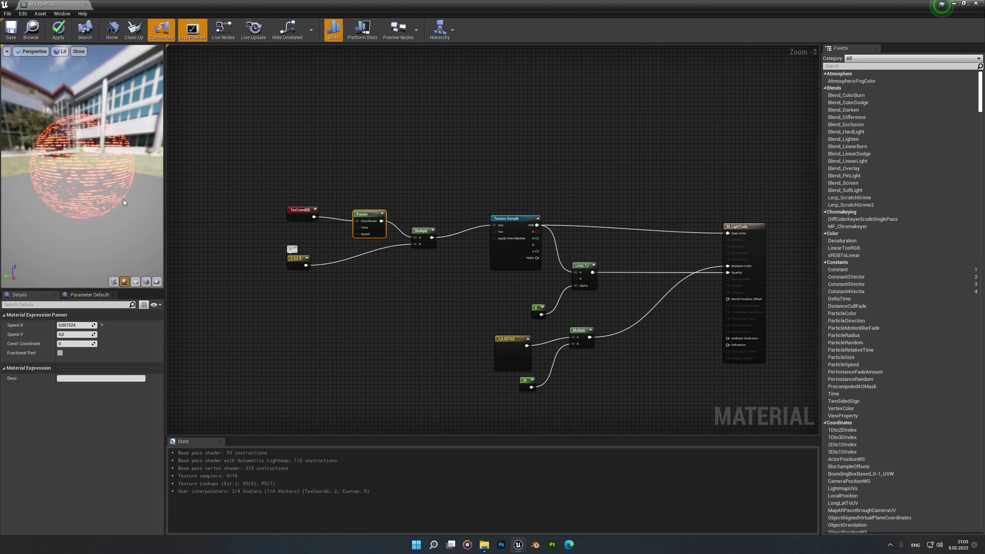
Review the red colour constant feeding the Multiply node for M_LightTrails' Emissive Color
right_click_drag(450, 317, 339, 266)
left_click(438, 251)
left_click(347, 311)
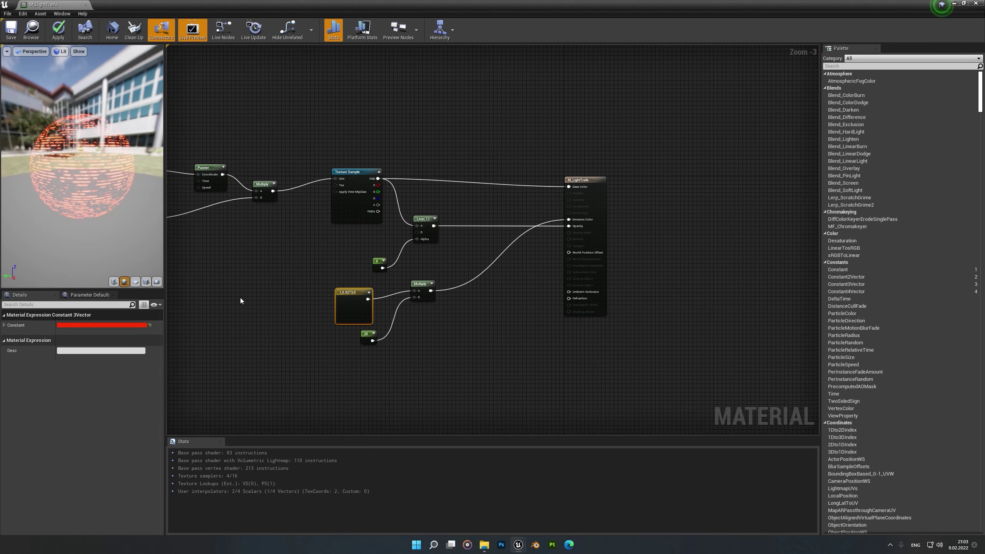
Check the M_LightTrails preview sphere, open the LightTrails texture from the Texture Sample node and view the whole striped image
right_click_drag(352, 196, 361, 256)
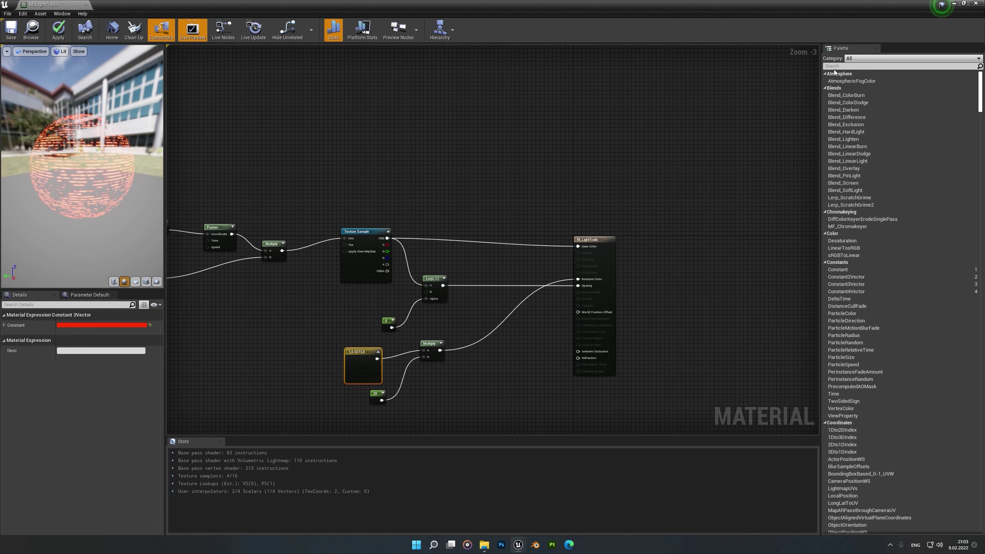
left_click_drag(52, 221, 64, 215)
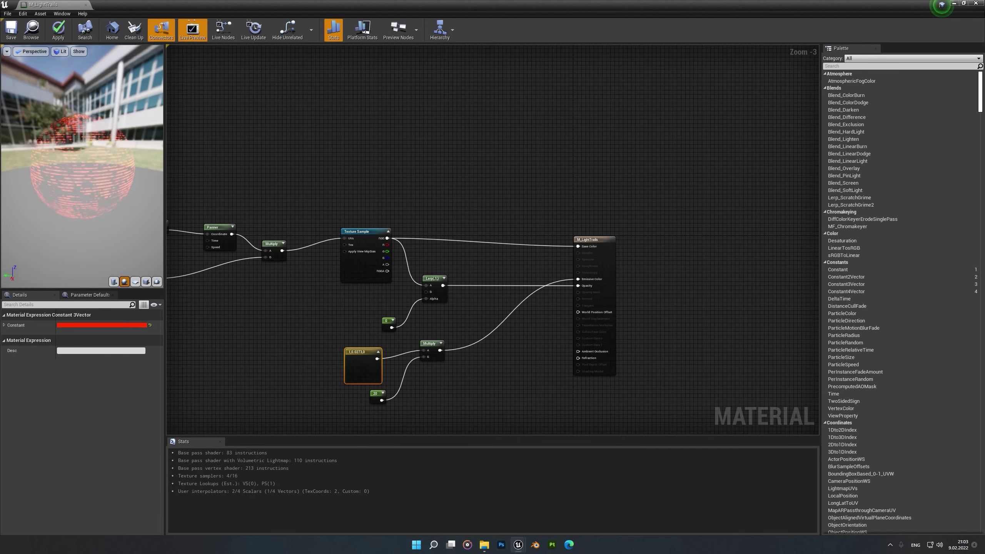
double_click(356, 262)
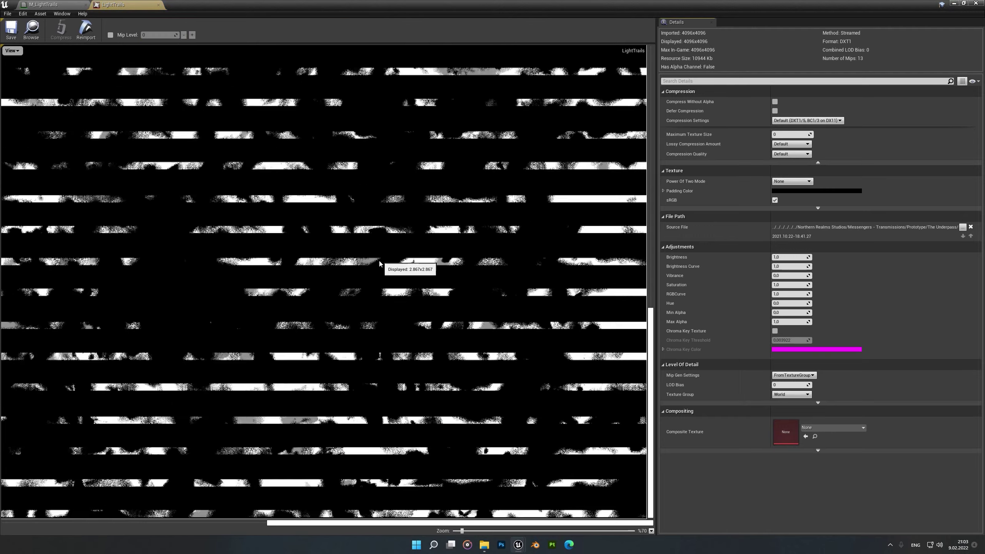
scroll(379, 265, "down", 1)
scroll(333, 303, "up", 2)
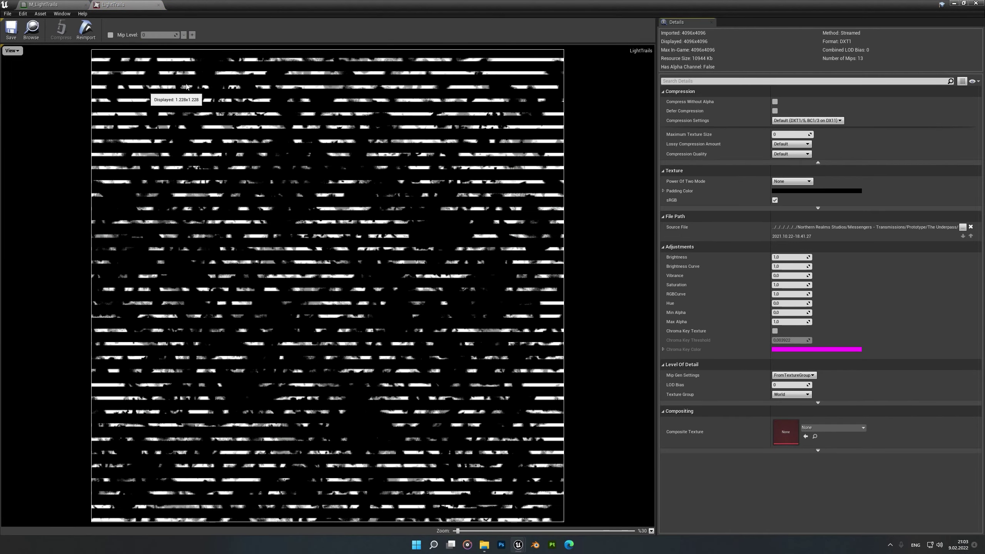
Close the asset editors without applying the M_LightTrails changes and view the whole deselected sign with the light trails in the level
left_click(976, 3)
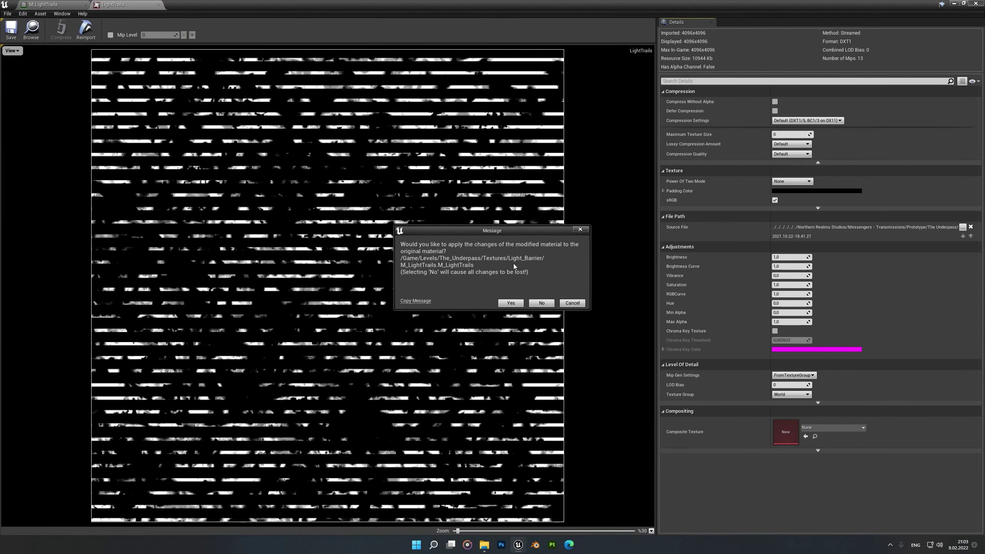
left_click(543, 303)
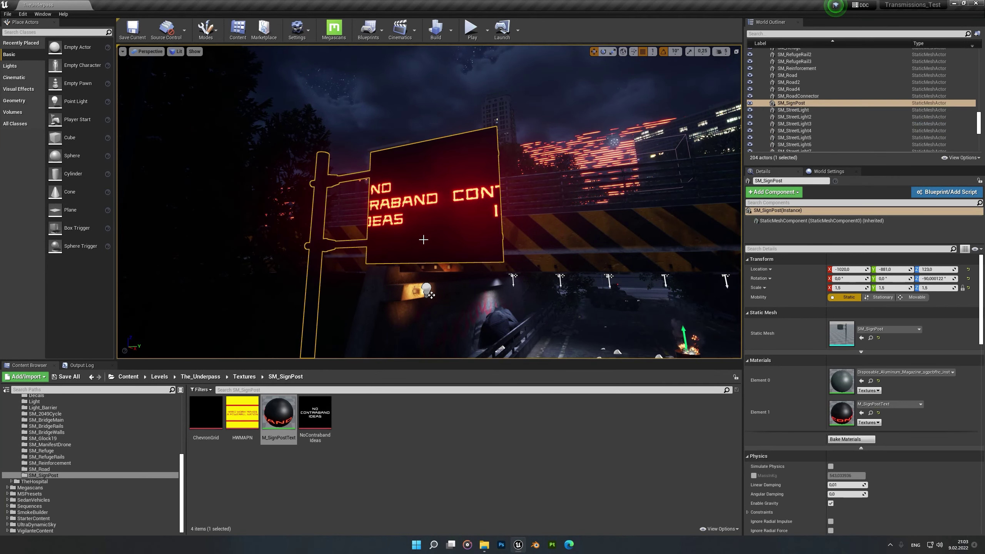
key("s")
right_click_drag(424, 239, 418, 273)
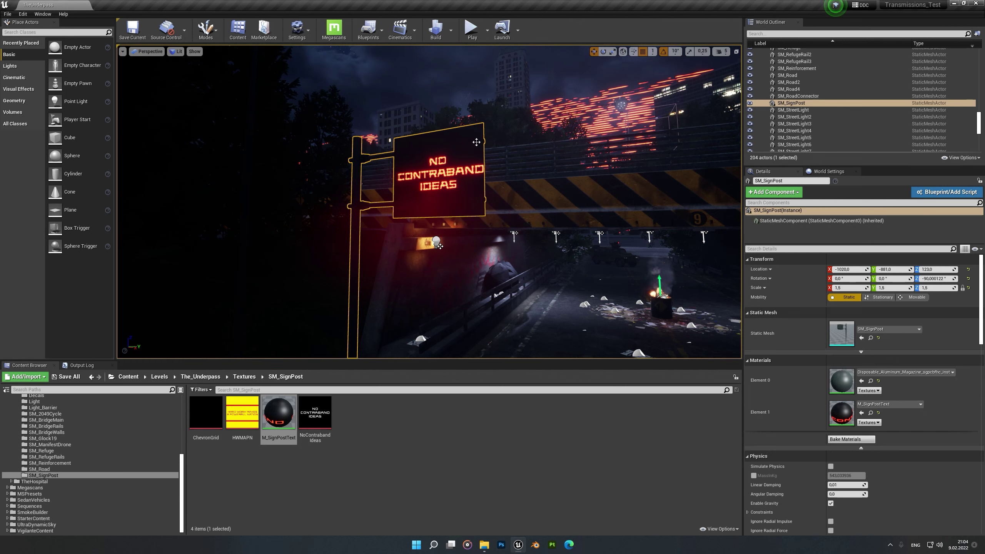
left_click(382, 88)
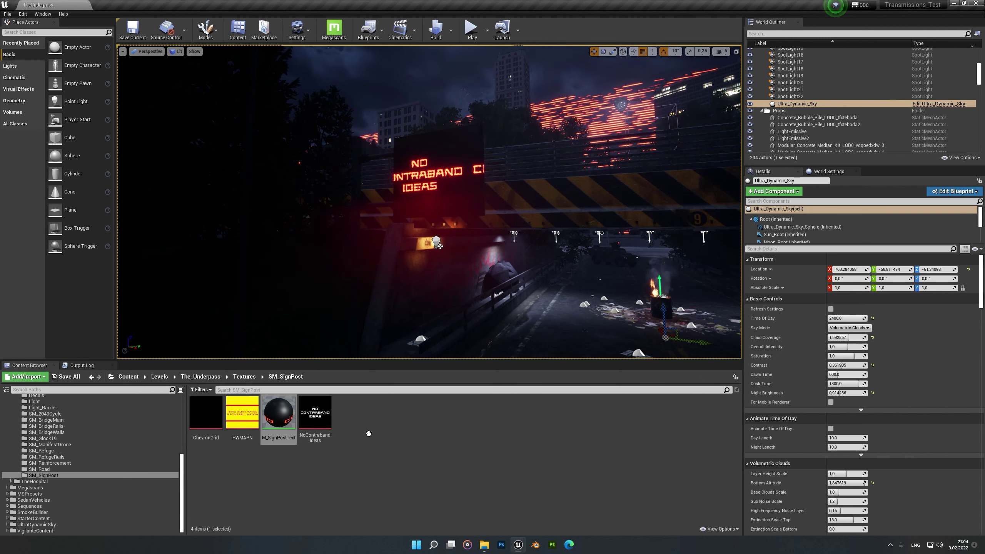
left_click(420, 461)
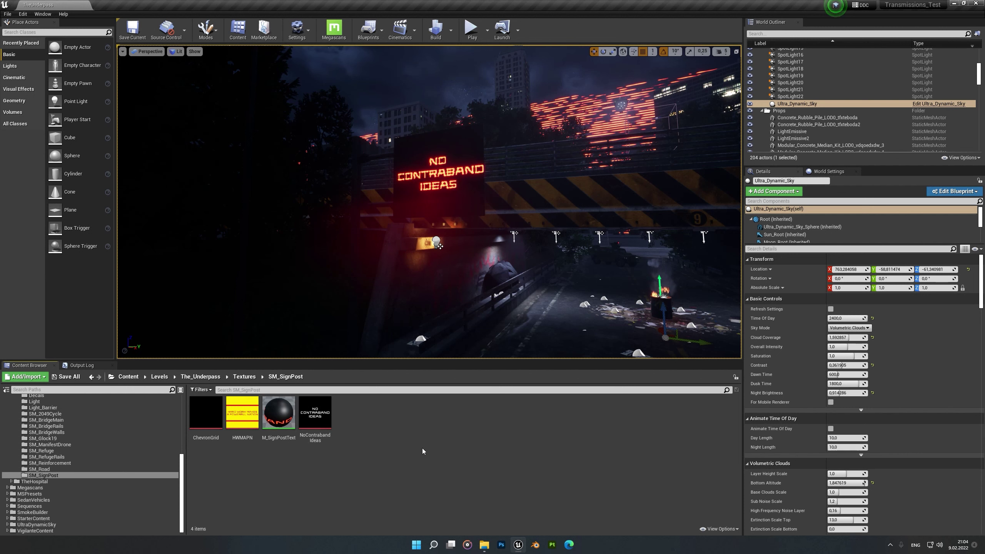